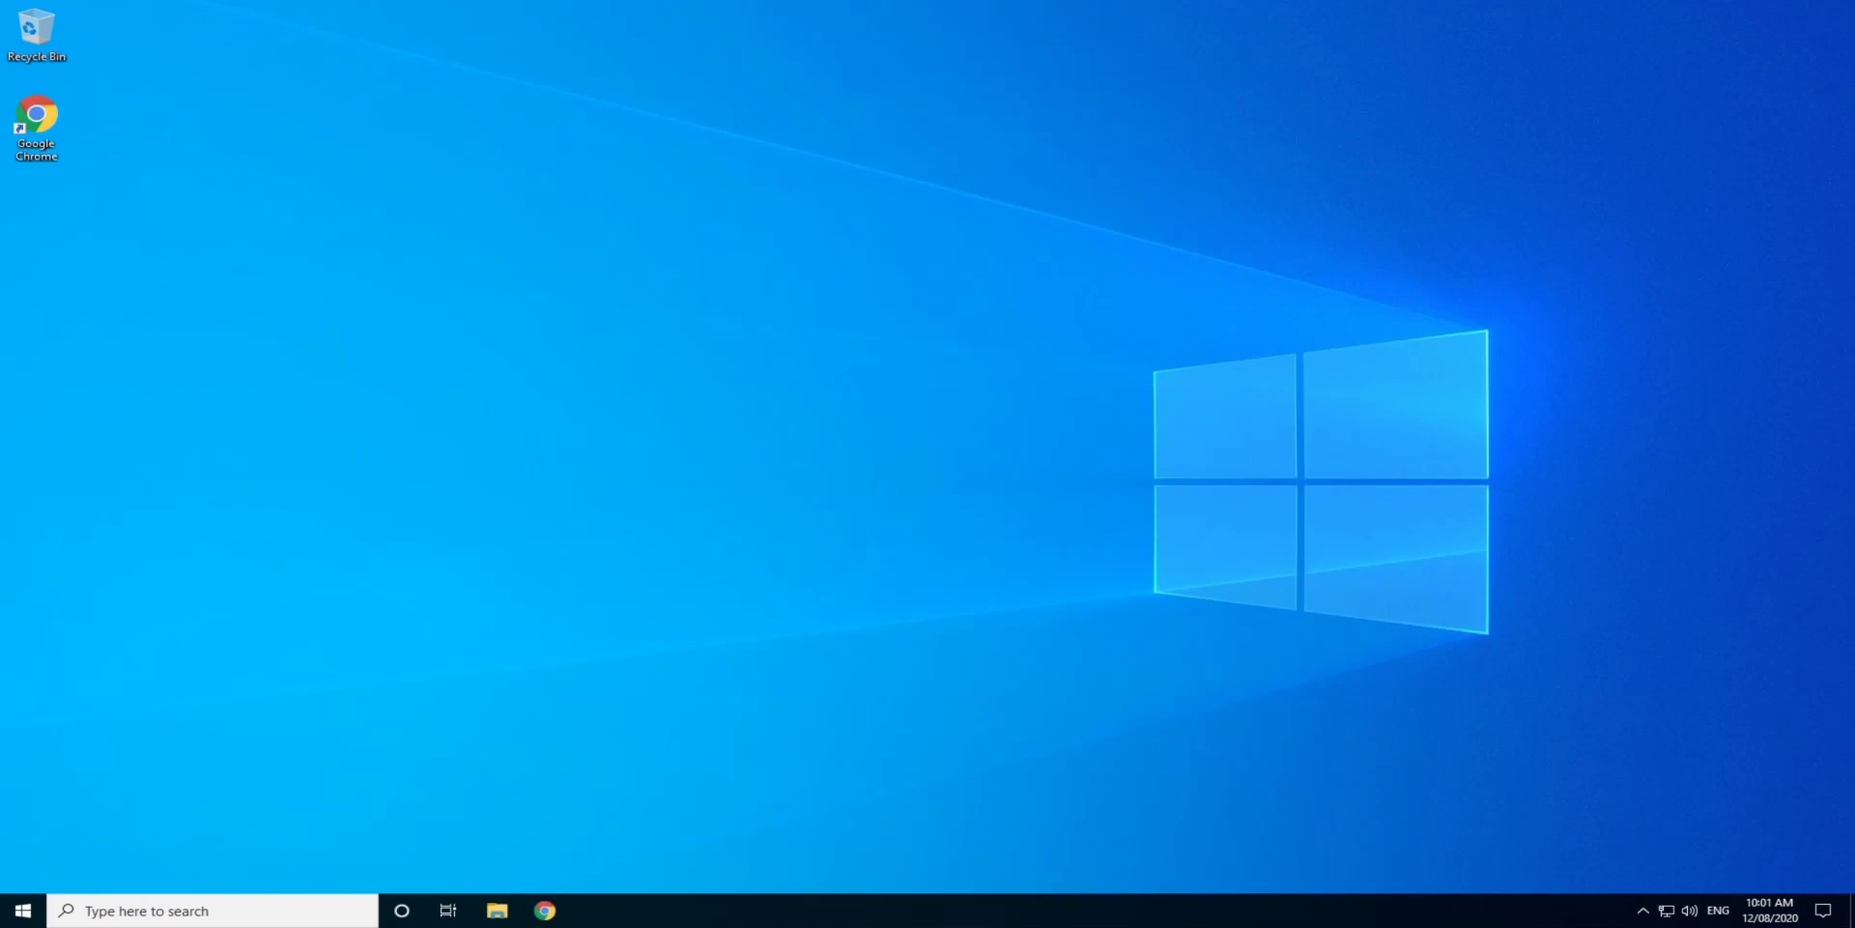
Check the installed Windows version with winver and close the About Windows dialog
{"action": "left_click", "coordinate": [181, 912]}
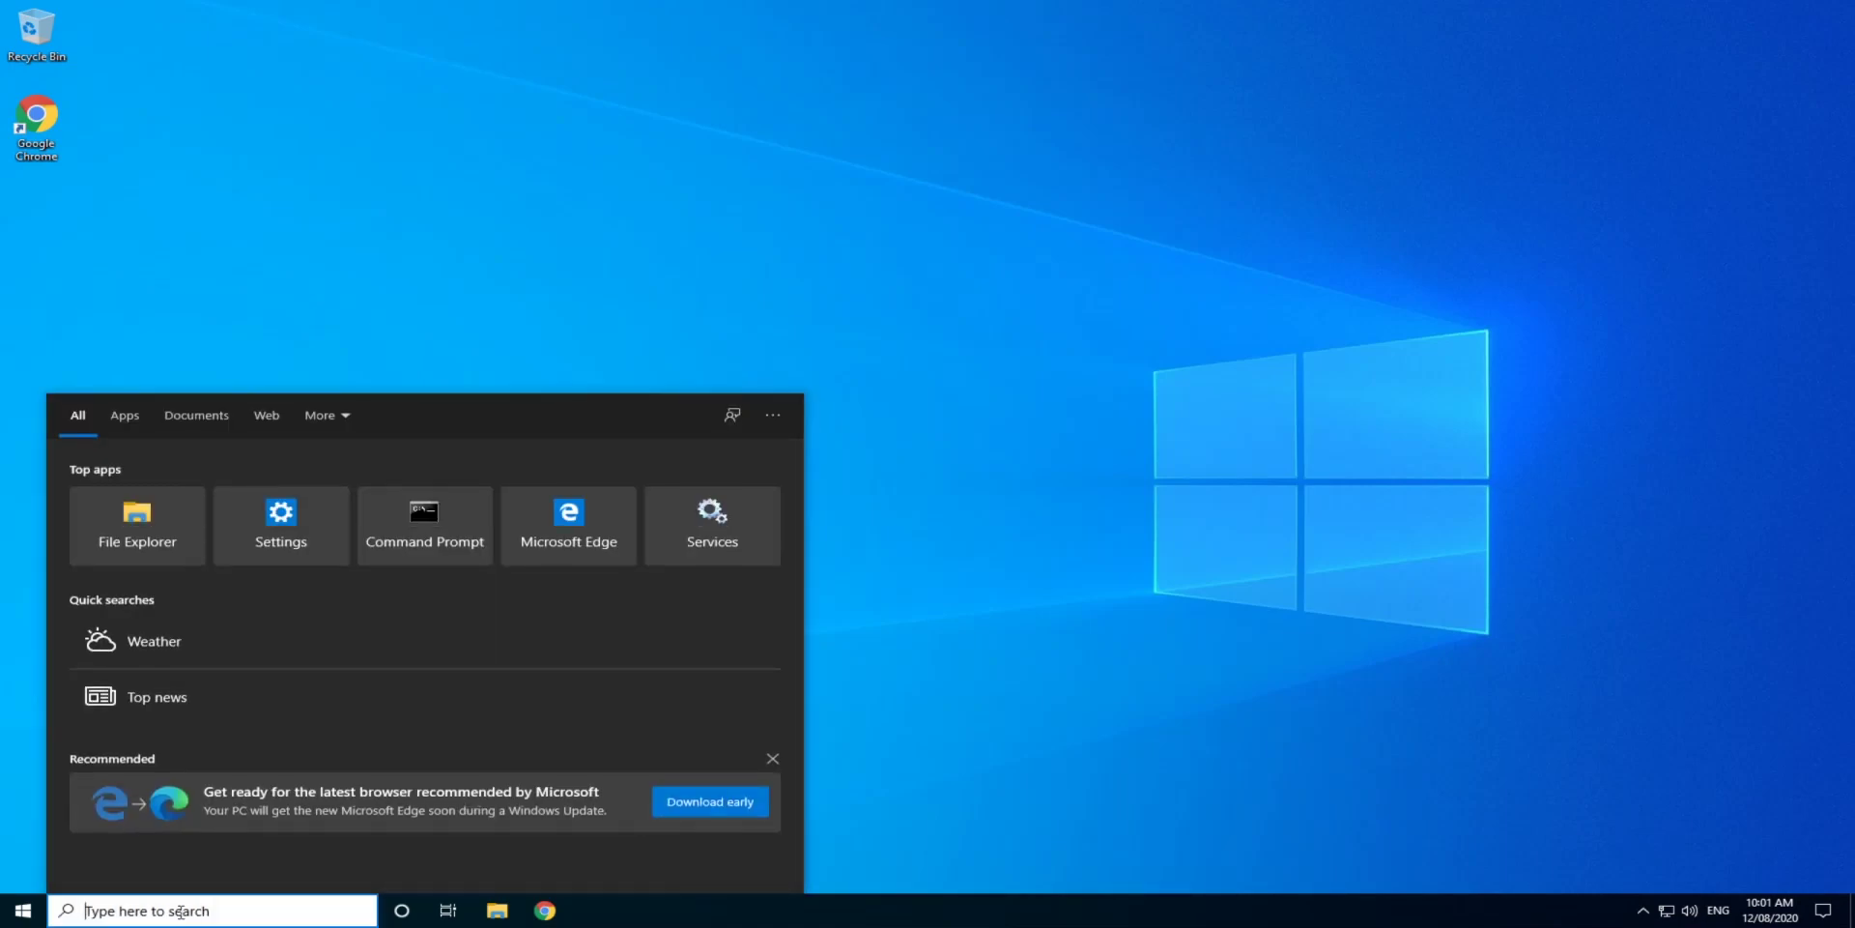
{"action": "type", "text": "win"}
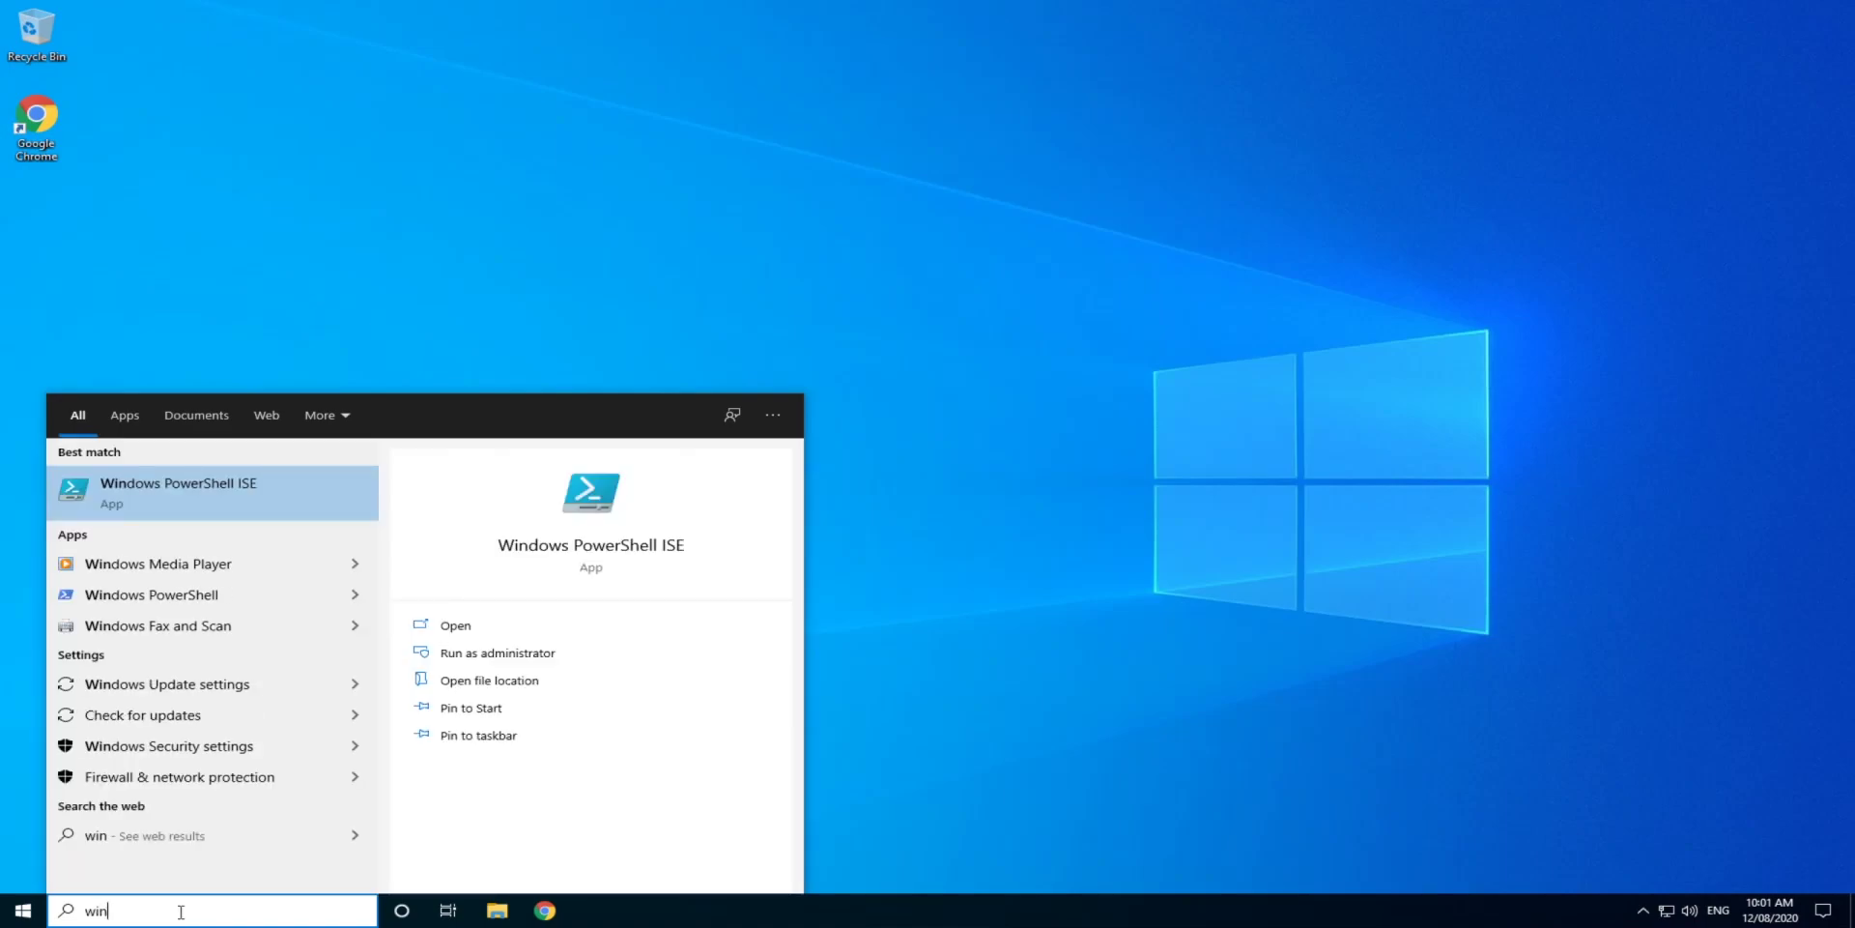
{"action": "type", "text": "ver"}
{"action": "key", "text": "Return"}
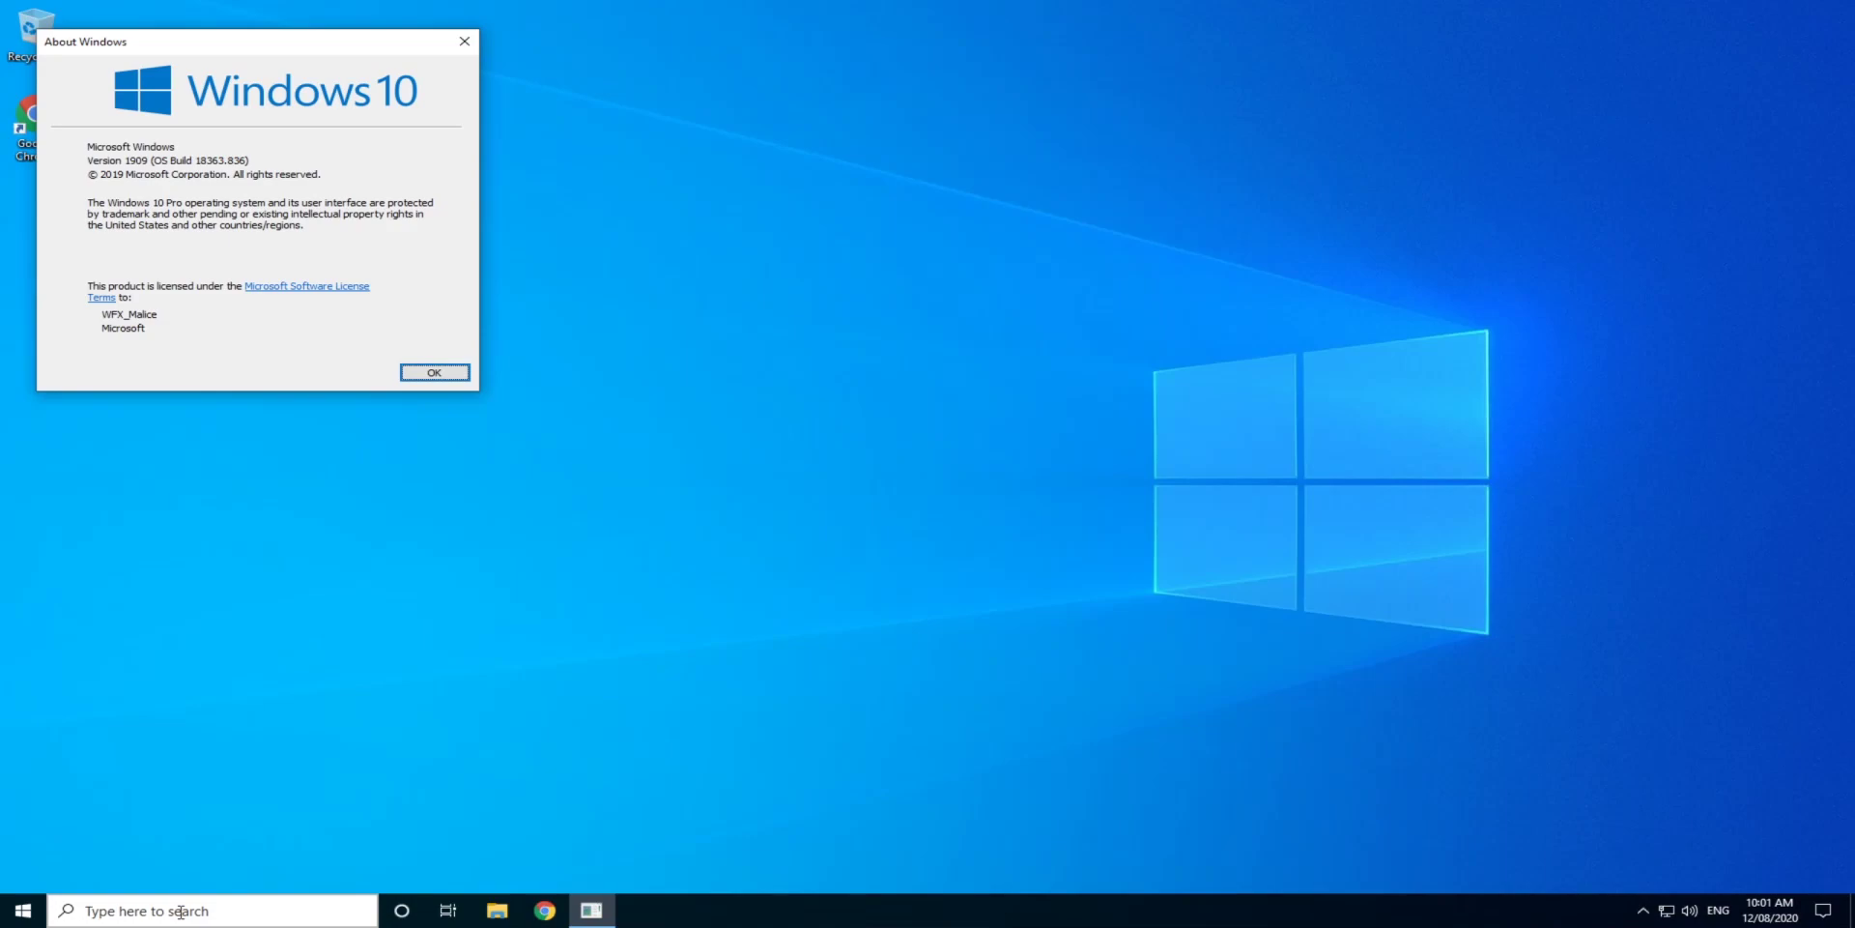
{"action": "left_click", "coordinate": [465, 41]}
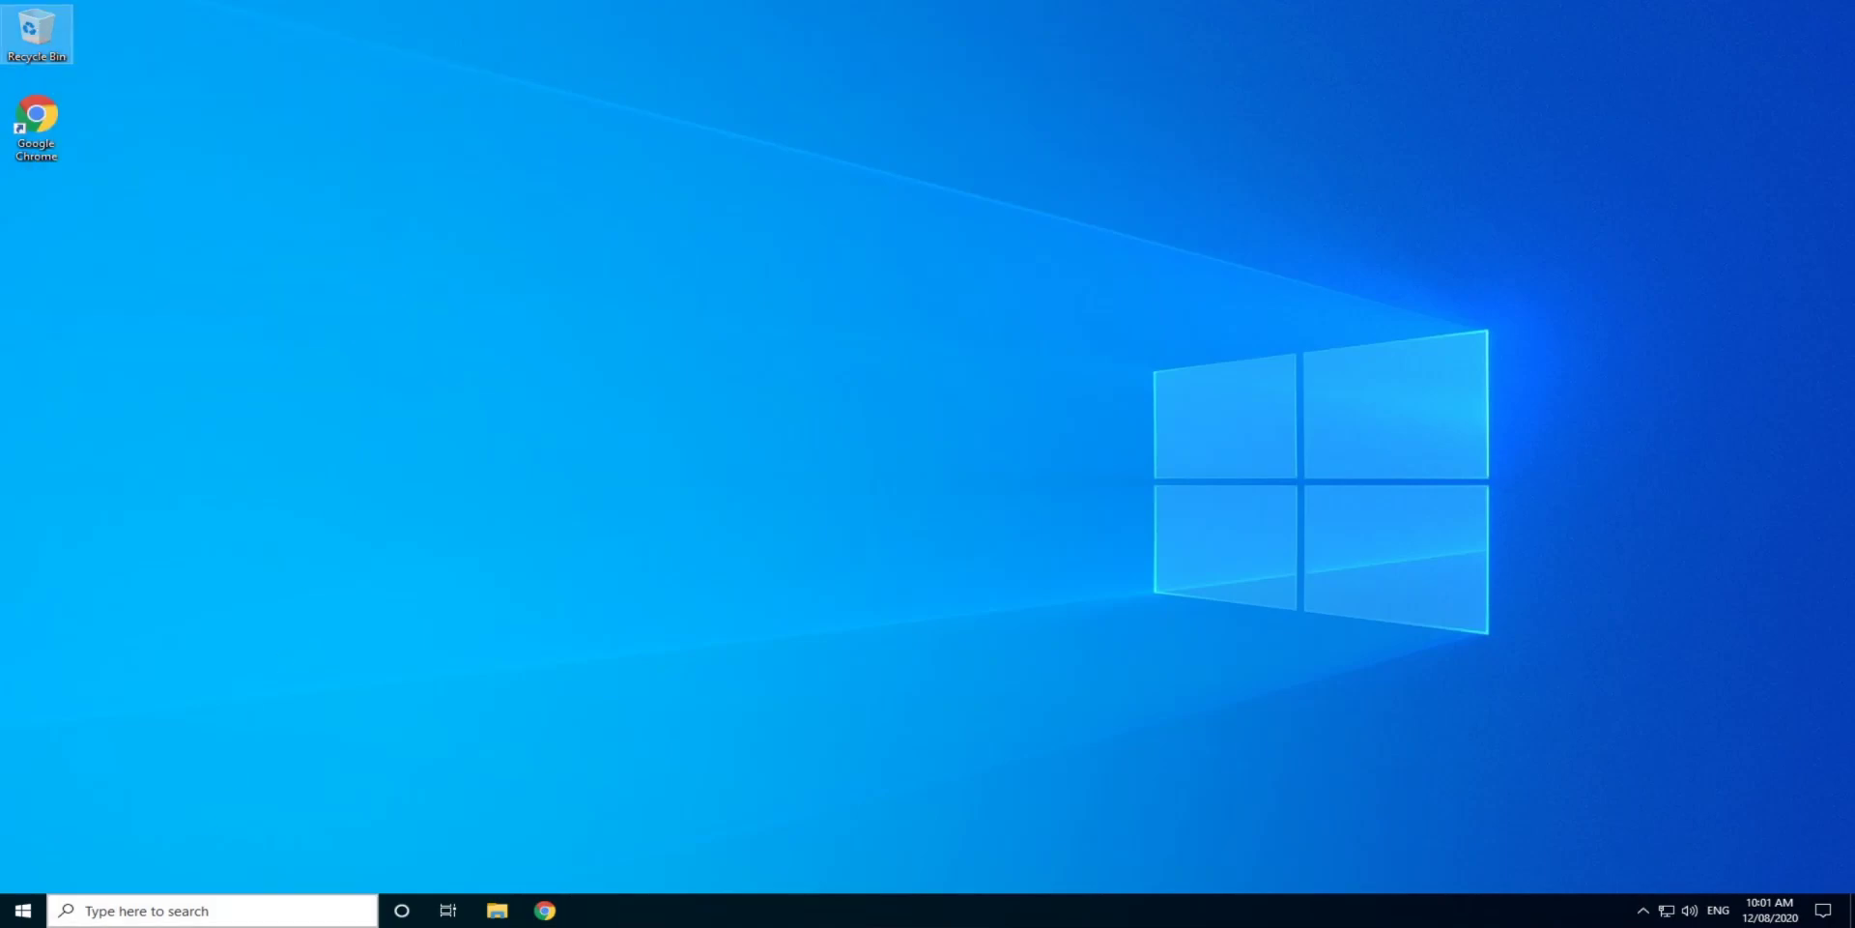
Download and install the pending updates in Windows Update, and restart the computer to finish them
{"action": "left_click", "coordinate": [17, 918]}
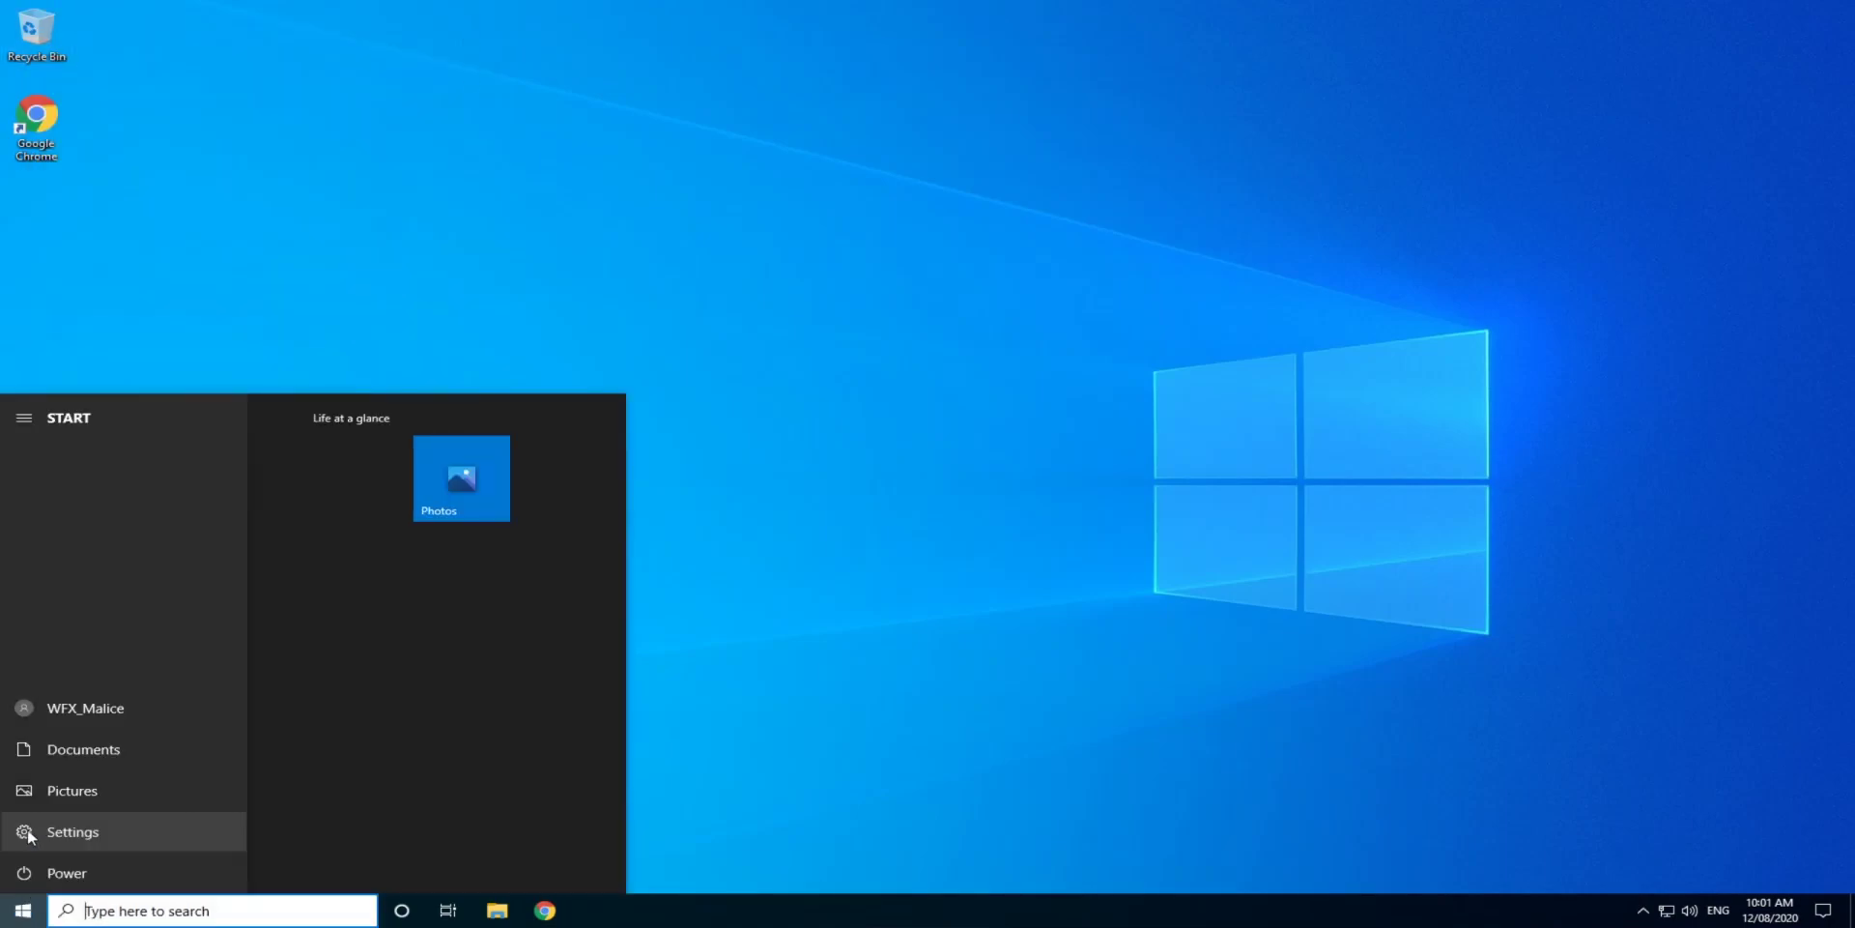
{"action": "left_click", "coordinate": [29, 833]}
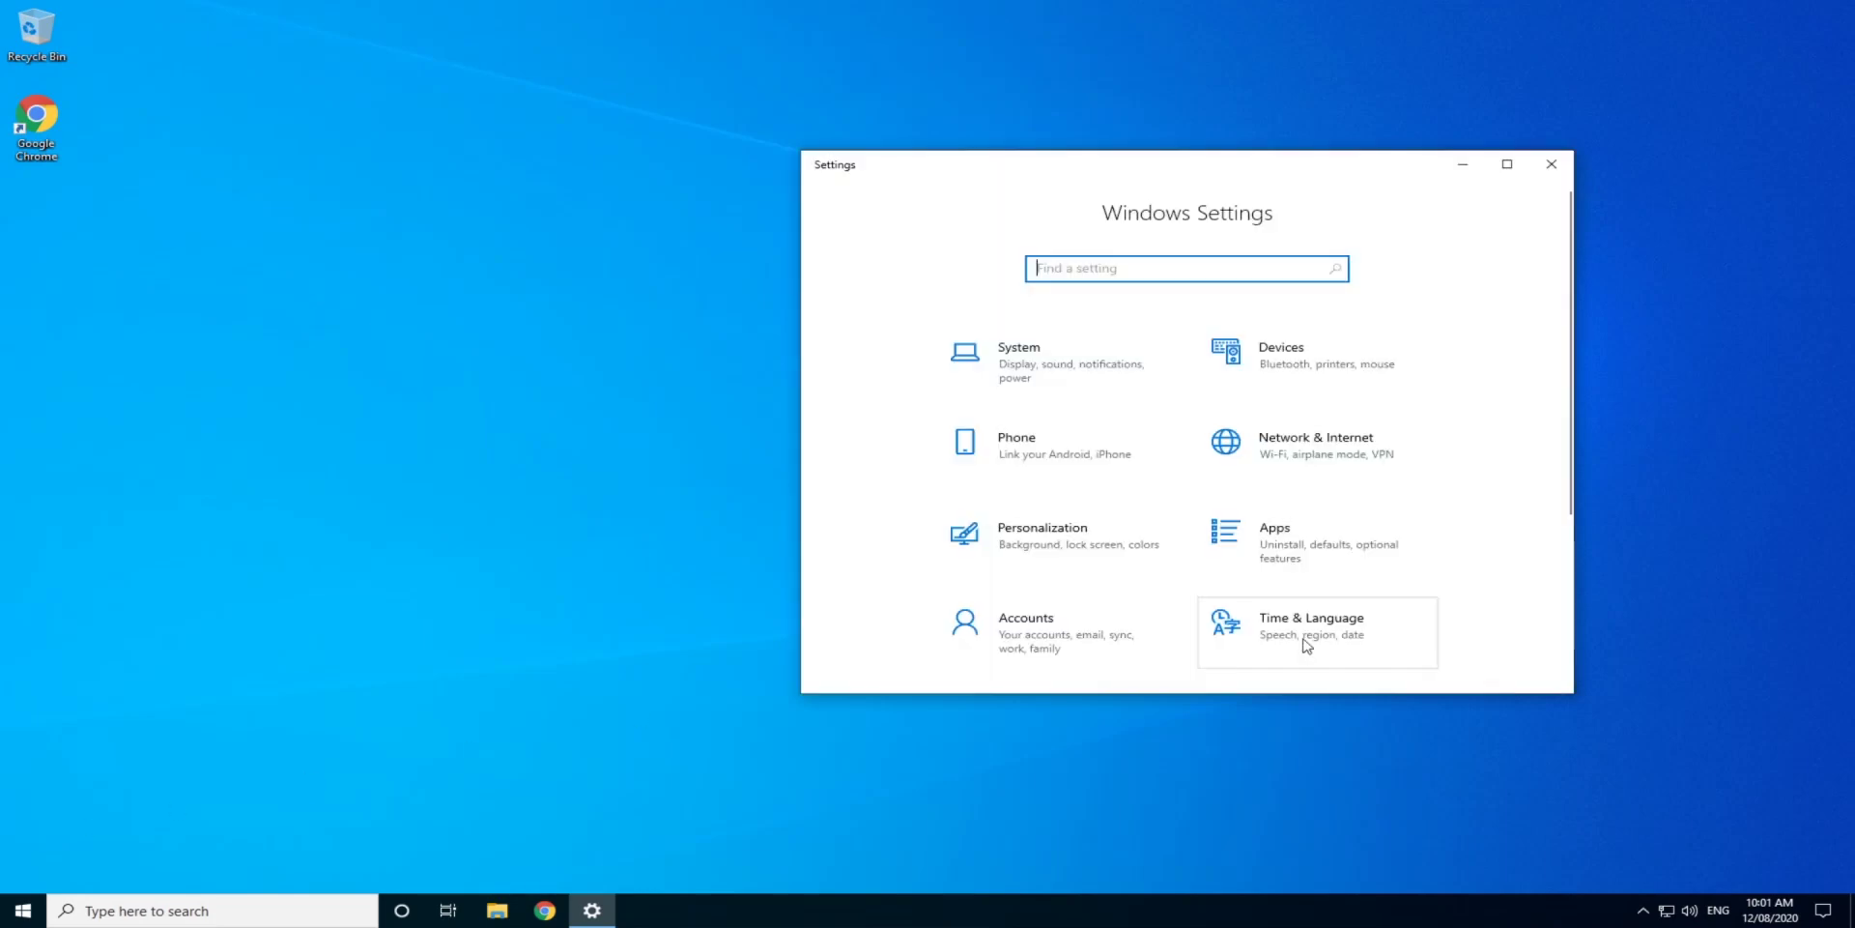
{"action": "scroll", "coordinate": [1301, 646], "scroll_direction": "down", "scroll_amount": 5}
{"action": "left_click", "coordinate": [1302, 645]}
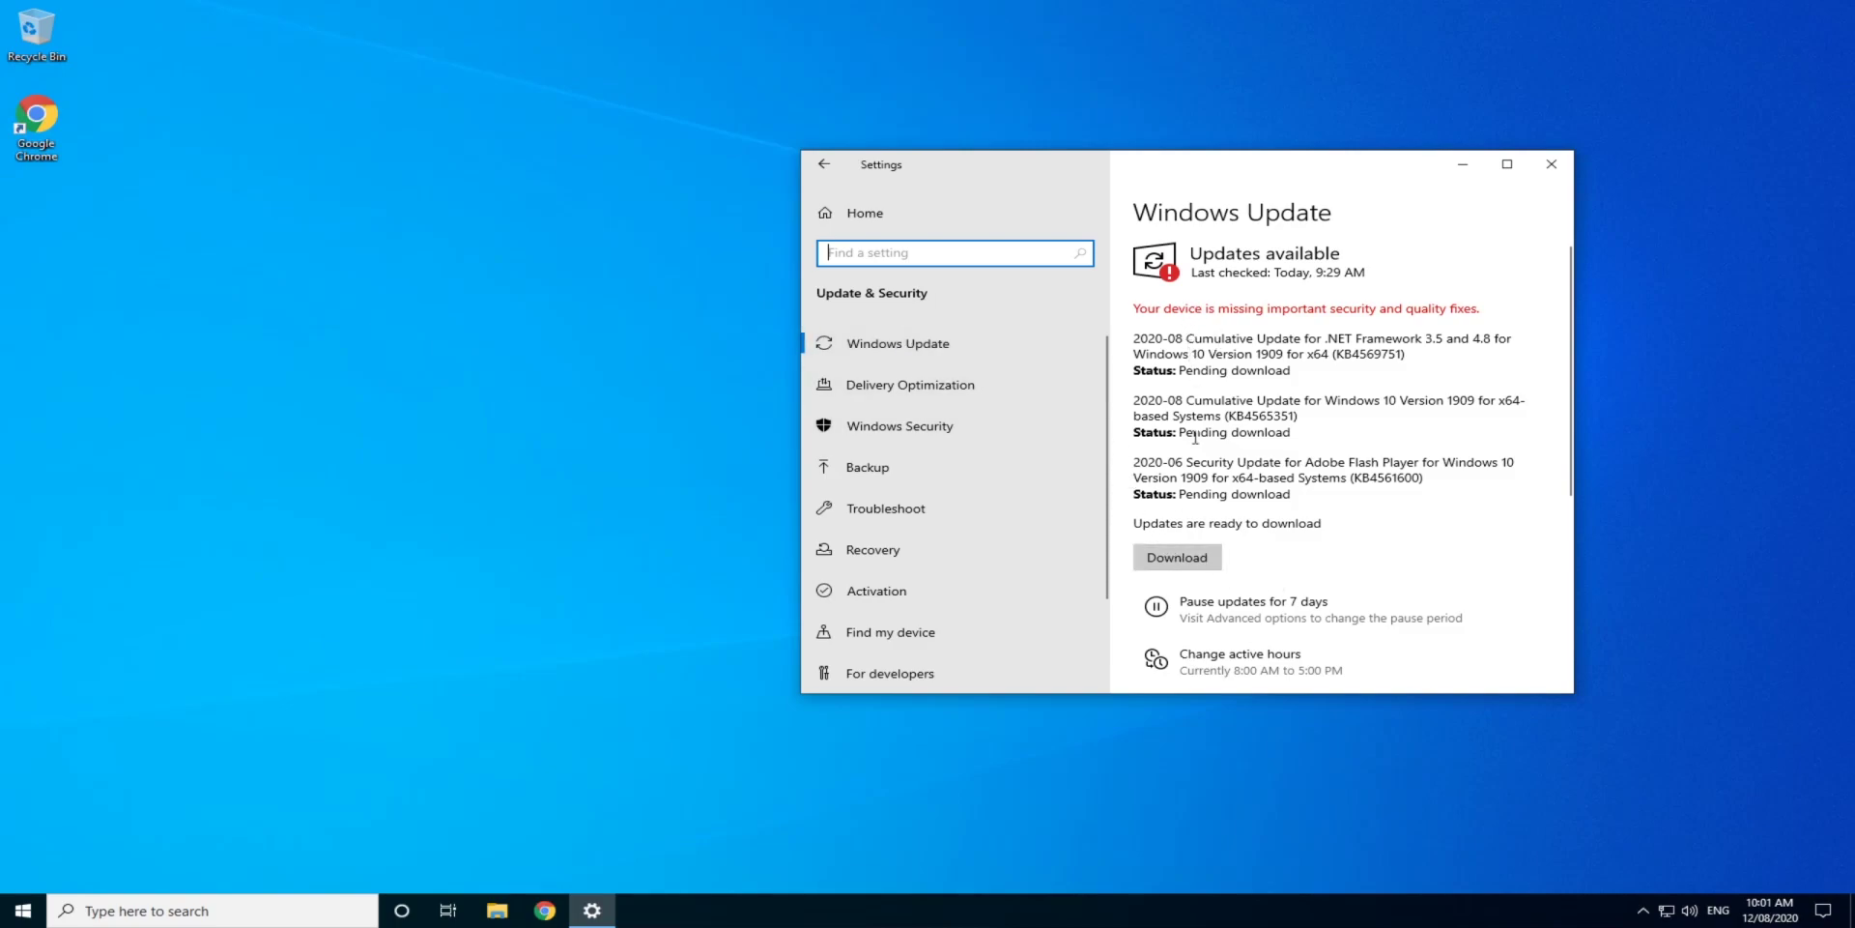
{"action": "left_click", "coordinate": [1187, 560]}
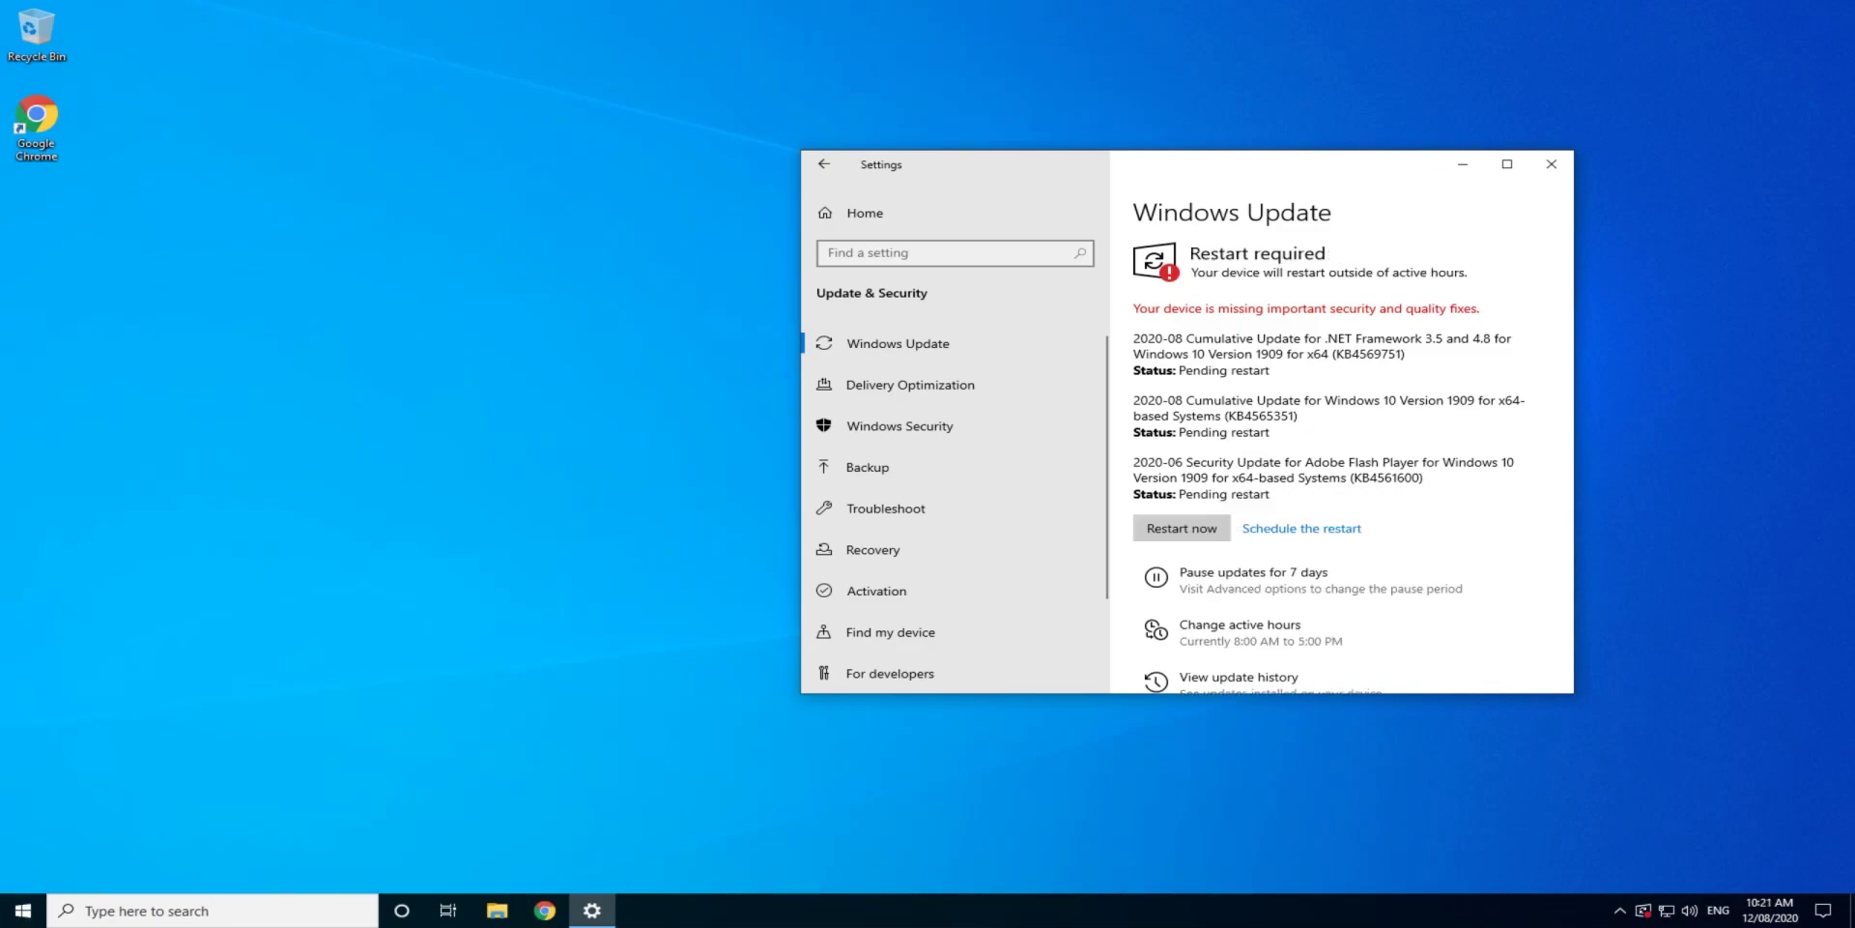
{"action": "left_click", "coordinate": [1182, 527]}
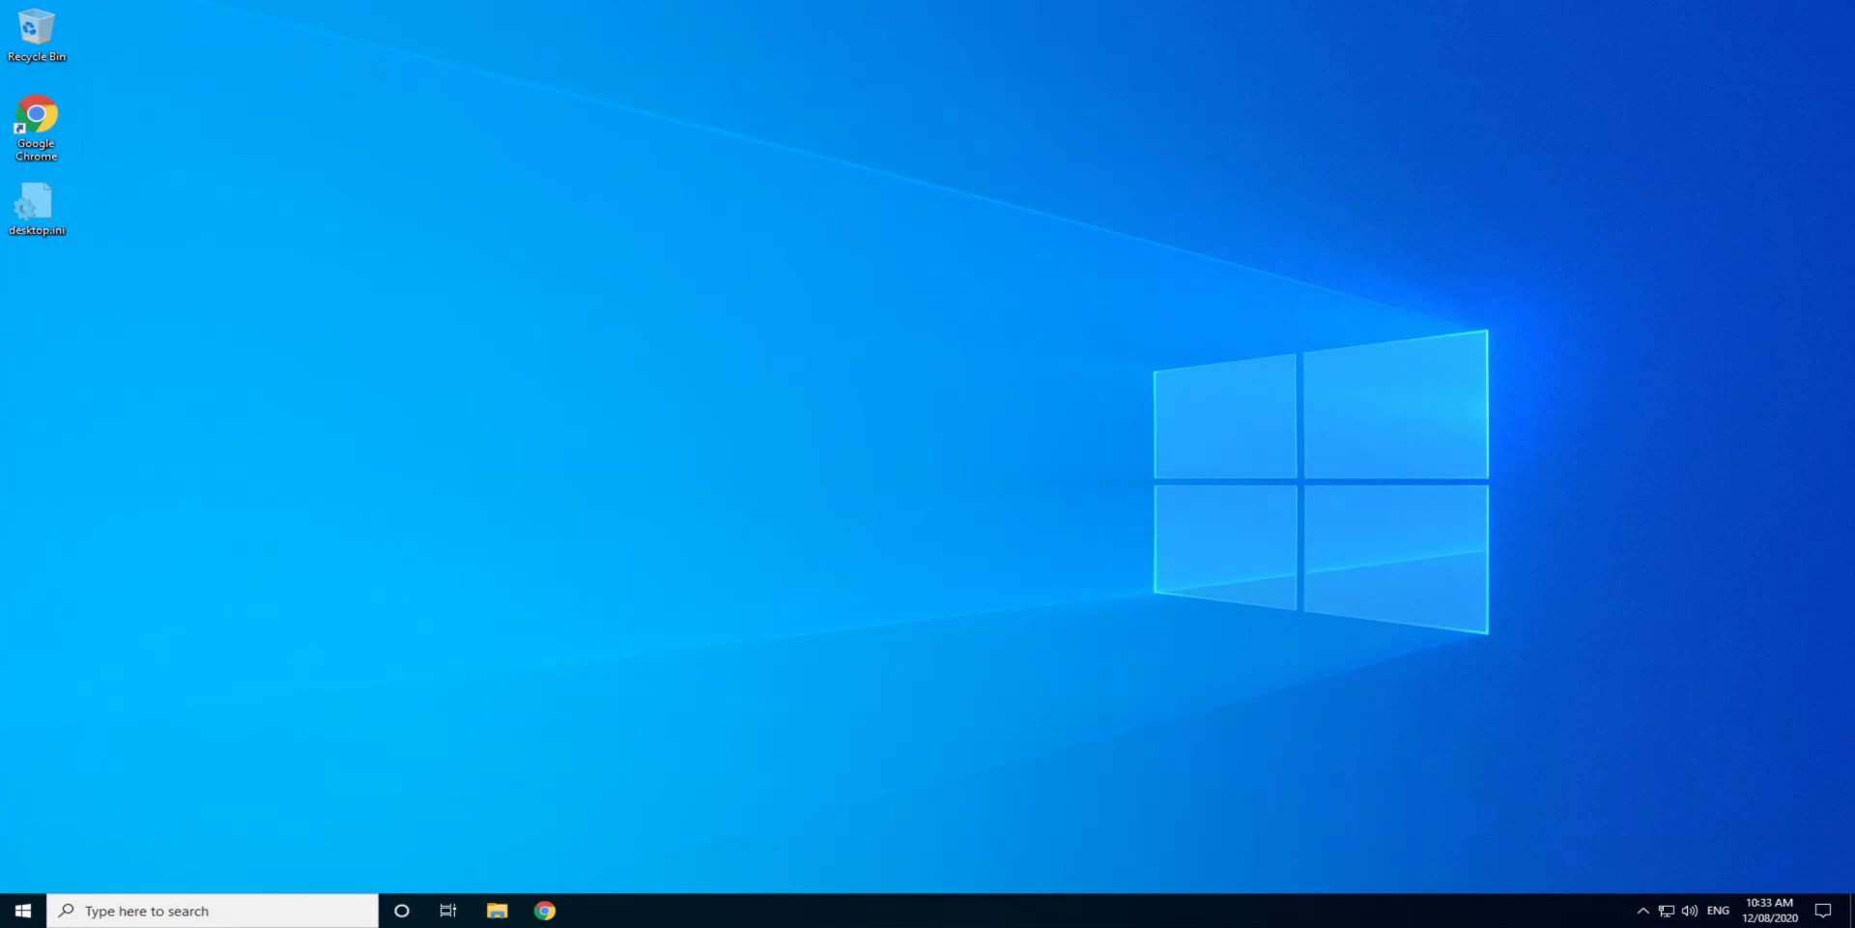
Open the Update & Security settings to check the update status after the restart
{"action": "left_click", "coordinate": [23, 910]}
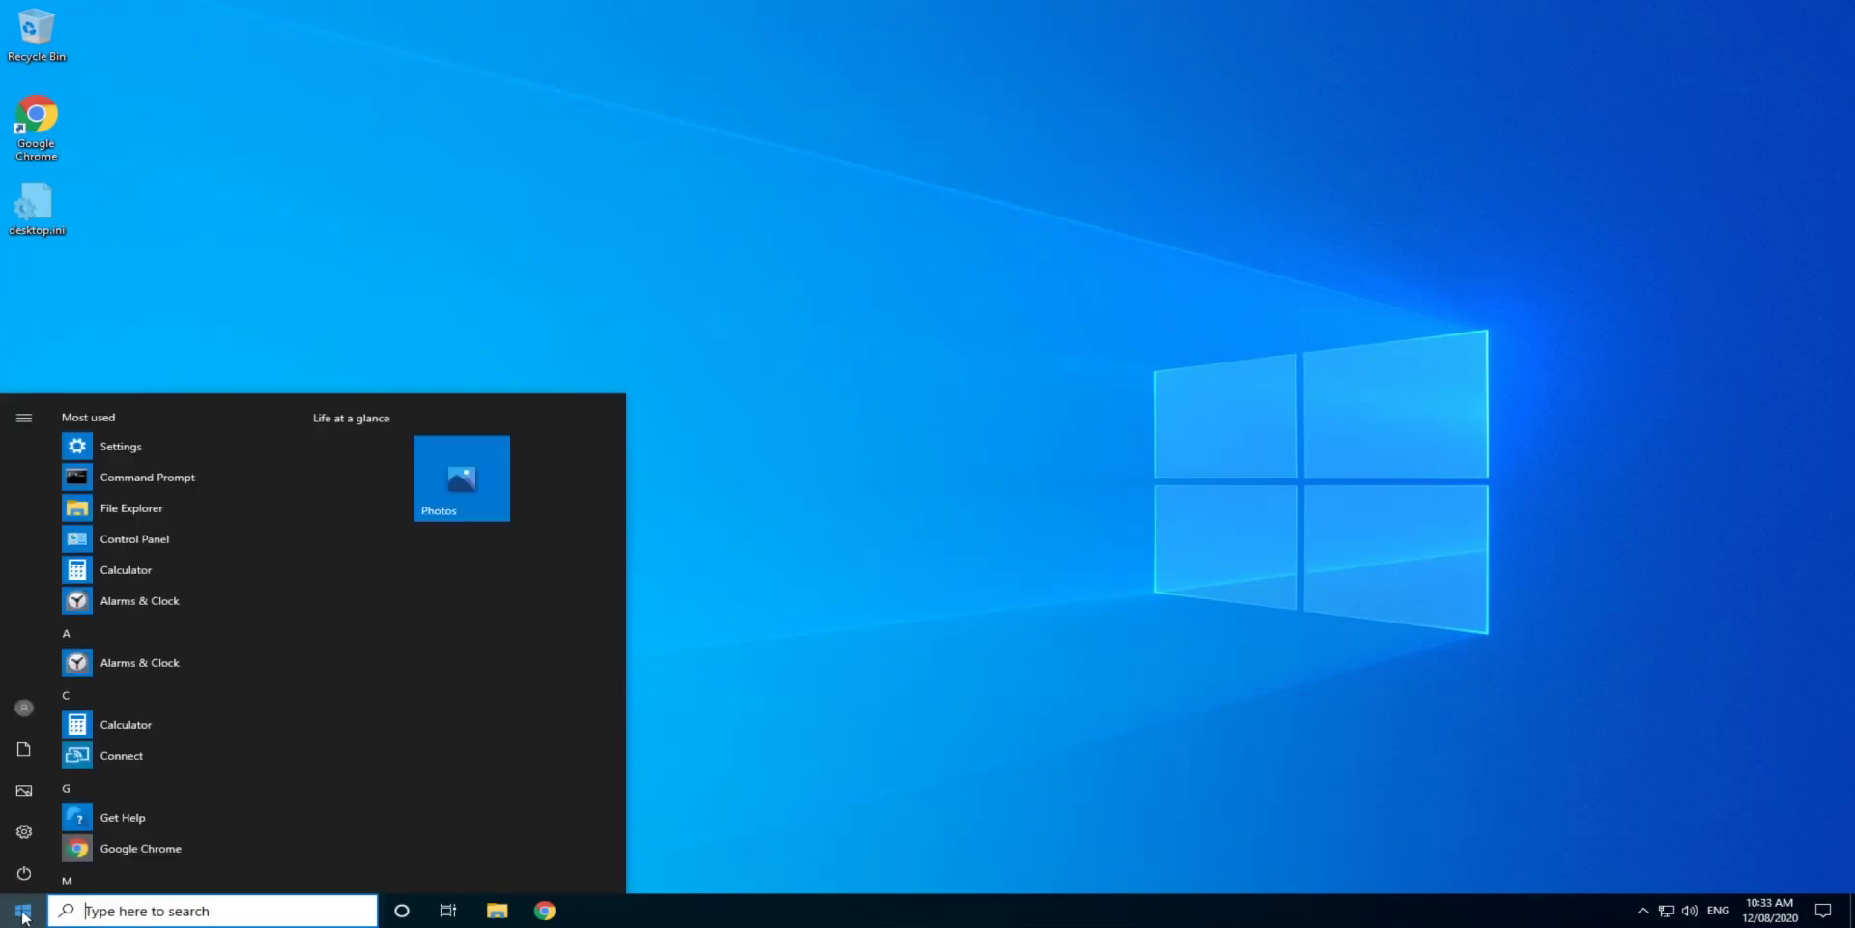
{"action": "left_click", "coordinate": [30, 833]}
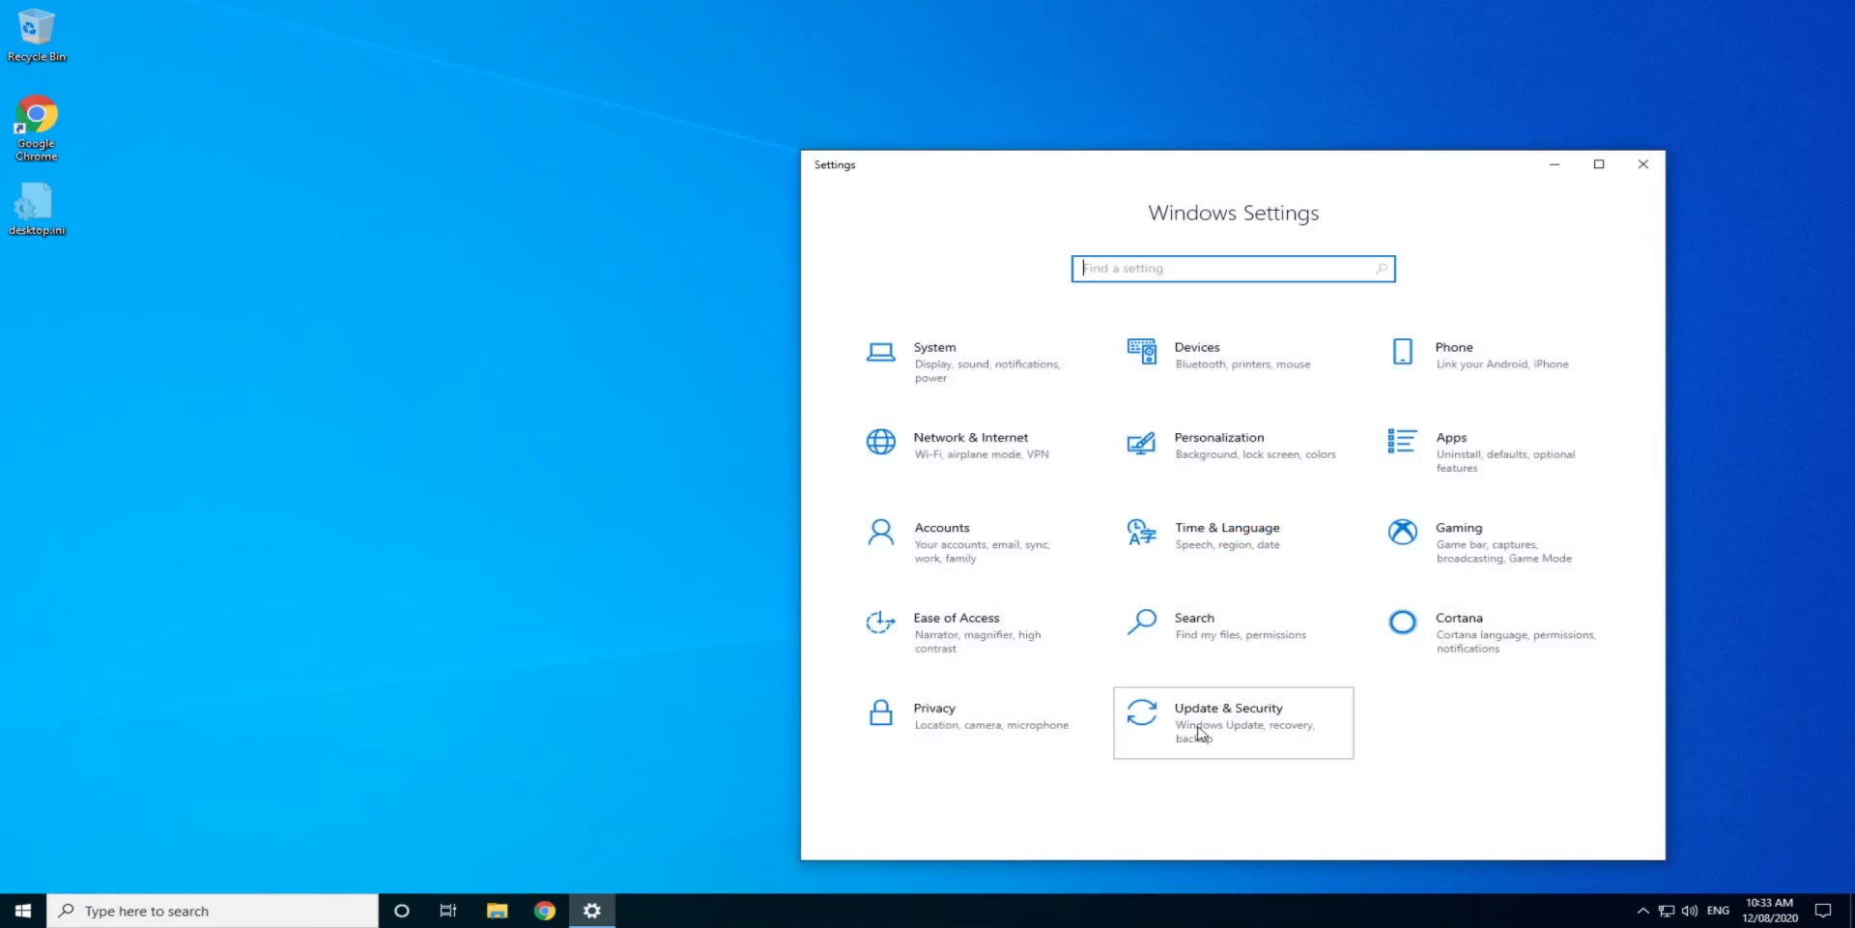
{"action": "left_click", "coordinate": [1199, 733]}
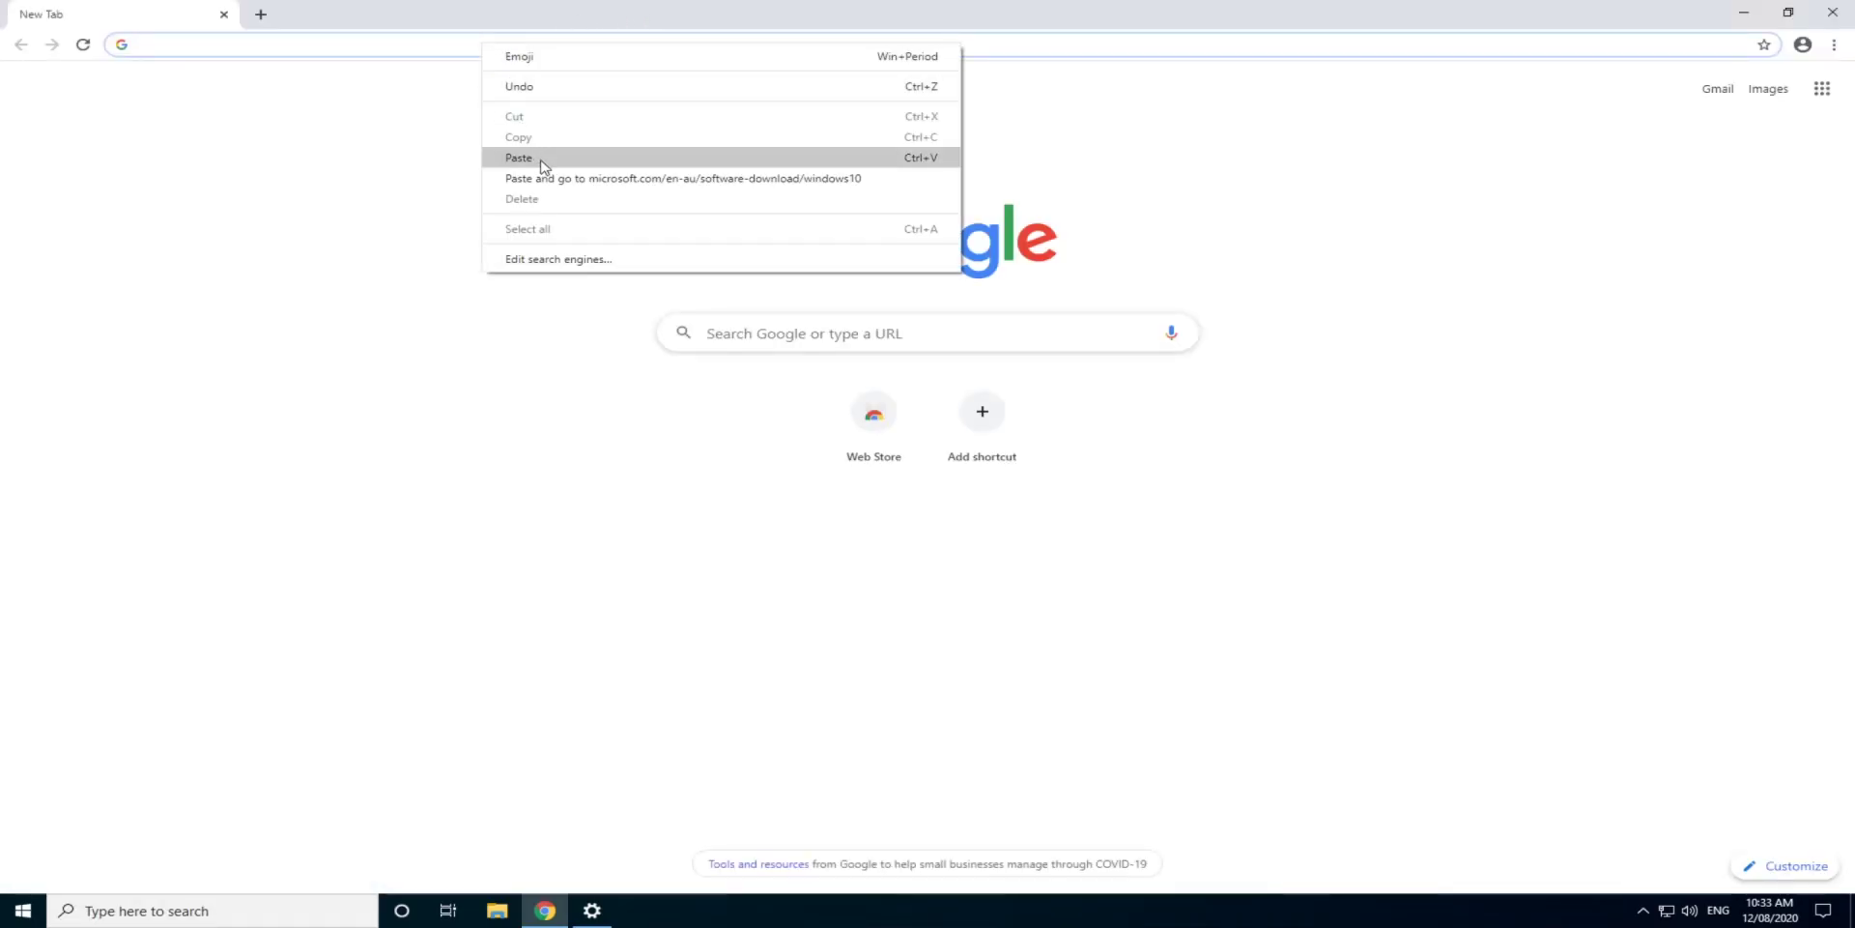
{"action": "left_click", "coordinate": [542, 159]}
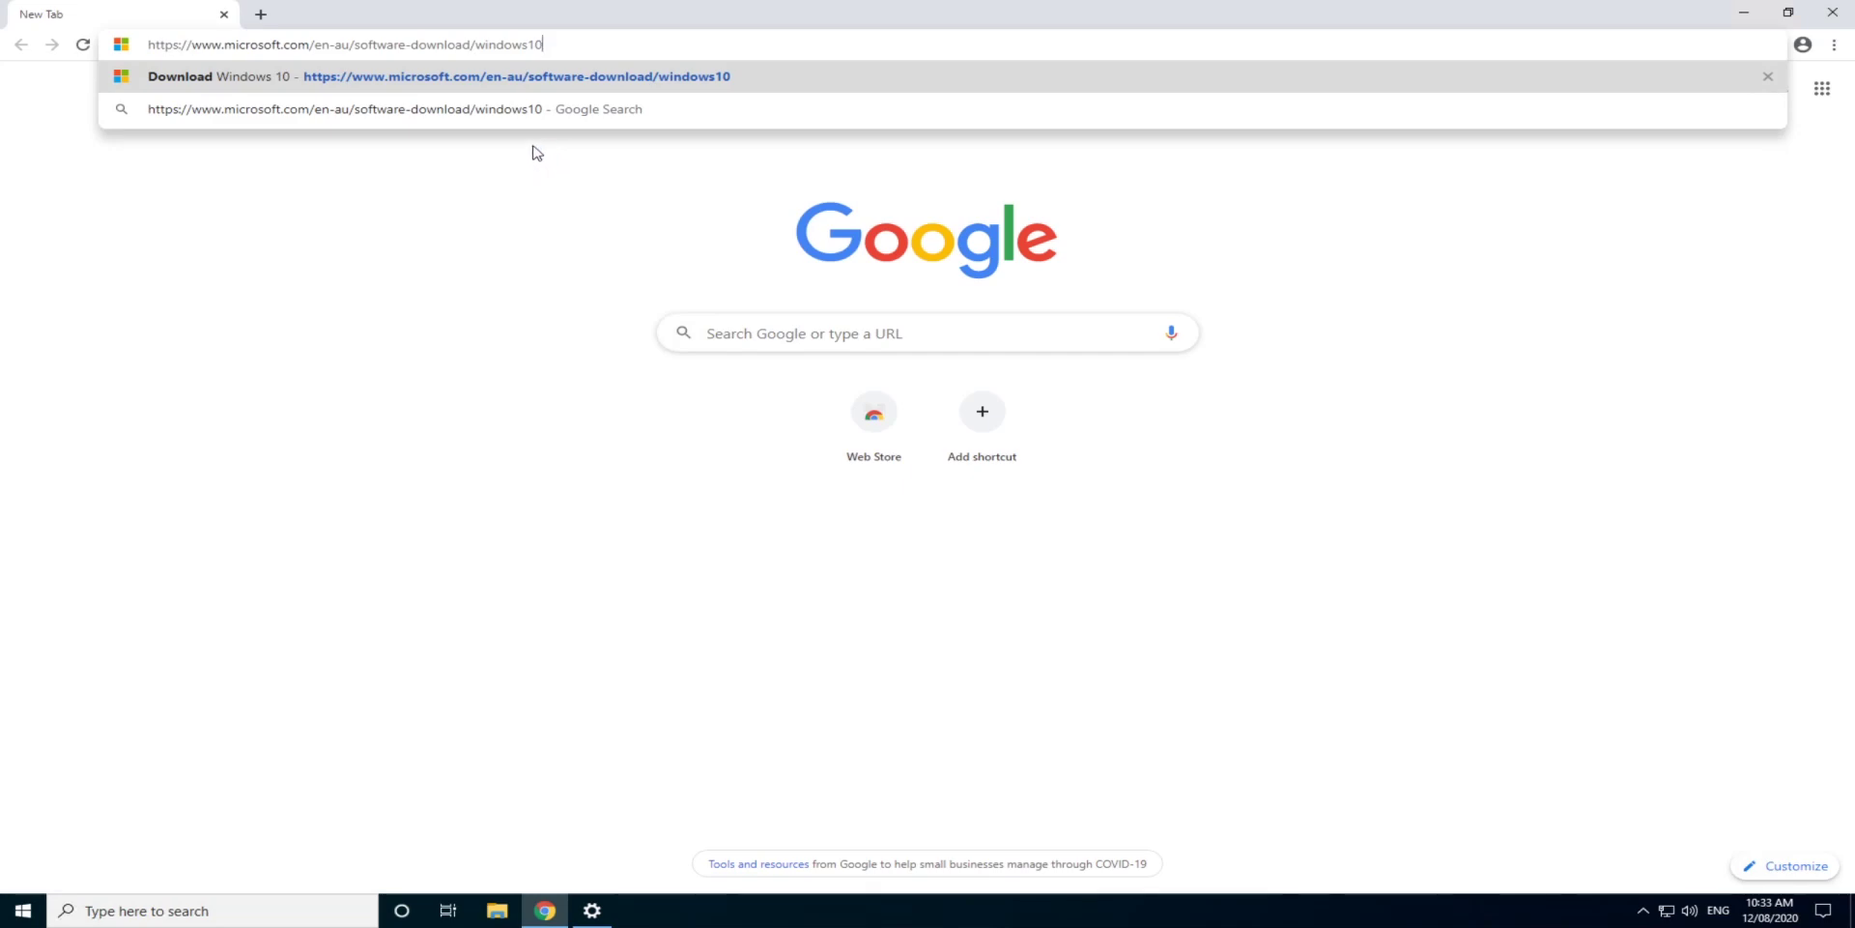
{"action": "key", "text": "Return"}
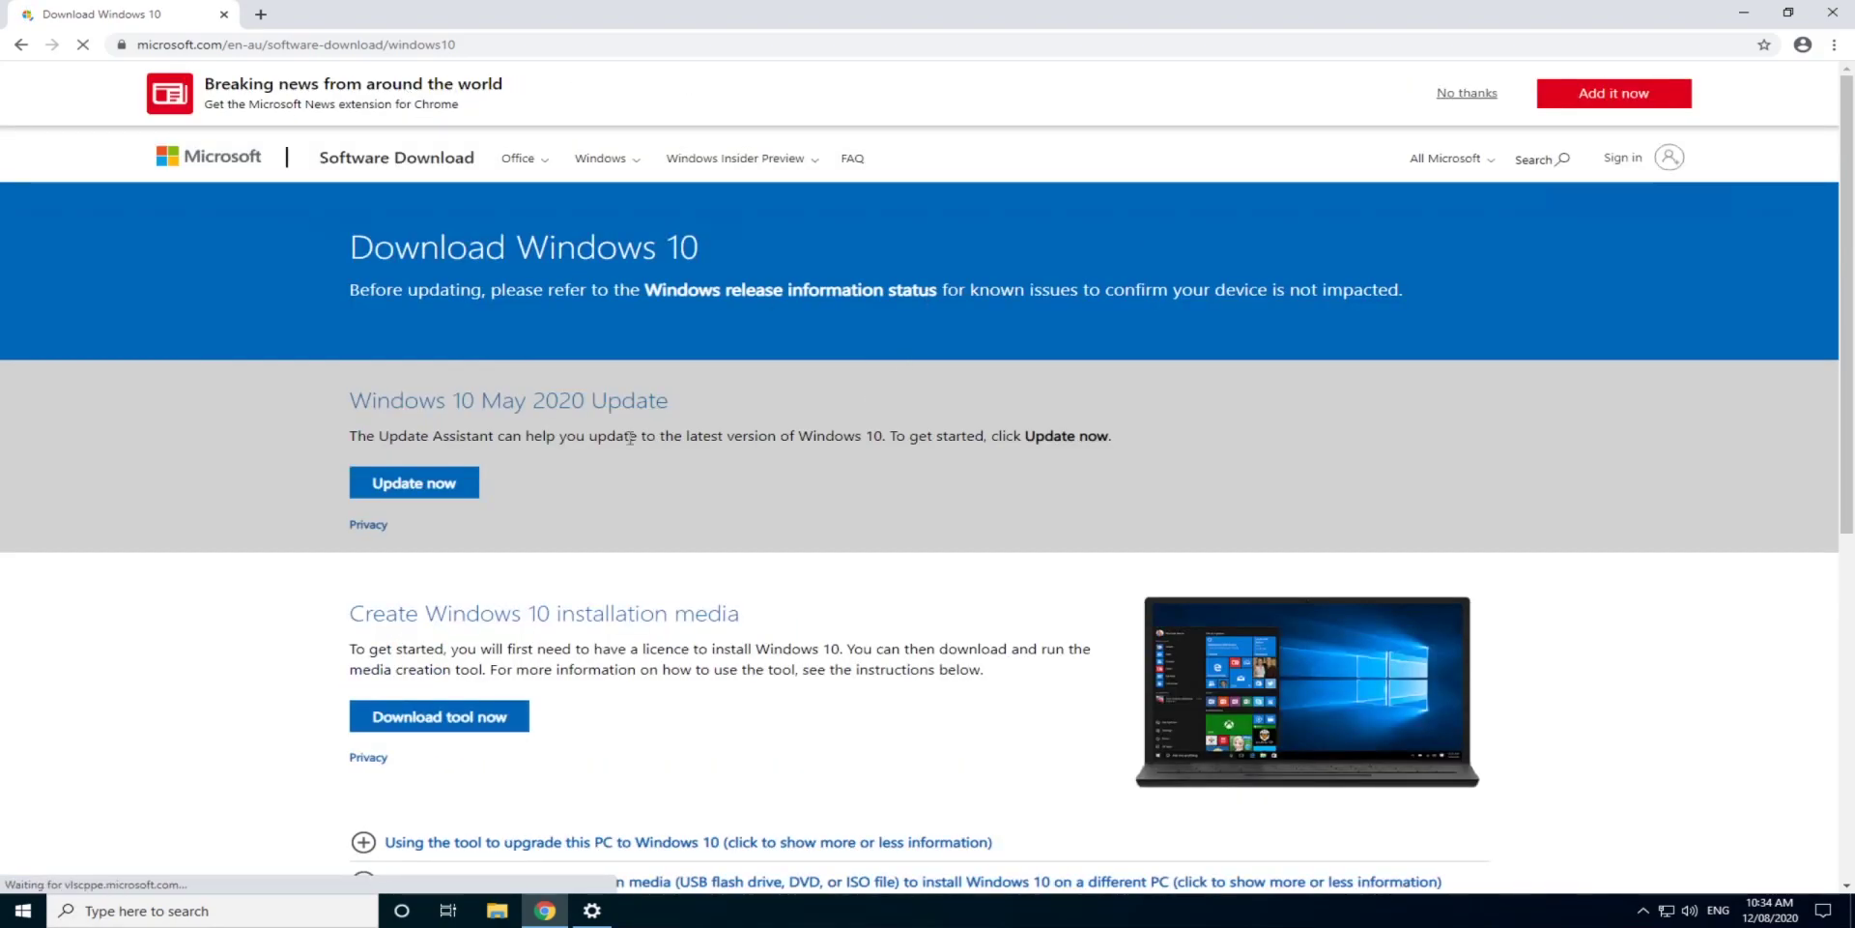
{"action": "left_click", "coordinate": [411, 493]}
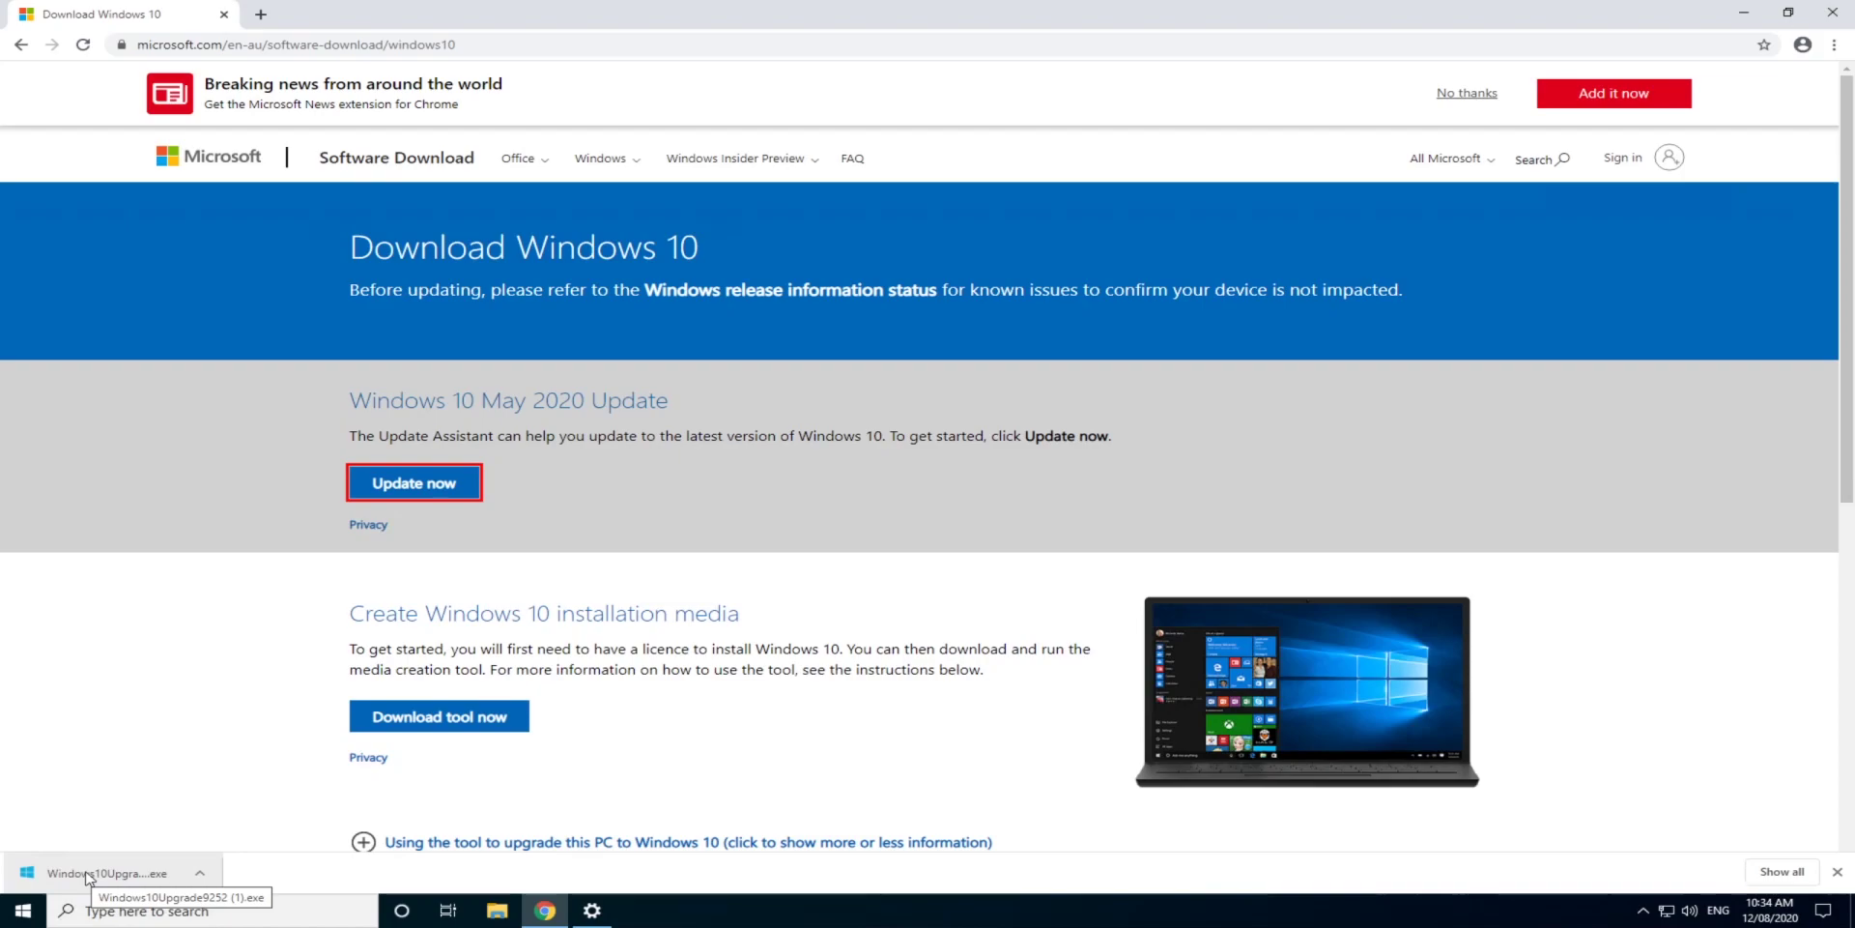
Run the downloaded Windows10Upgrade file with permission to make changes, carry out the update through the Update Assistant, and exit it
{"action": "left_click", "coordinate": [87, 875]}
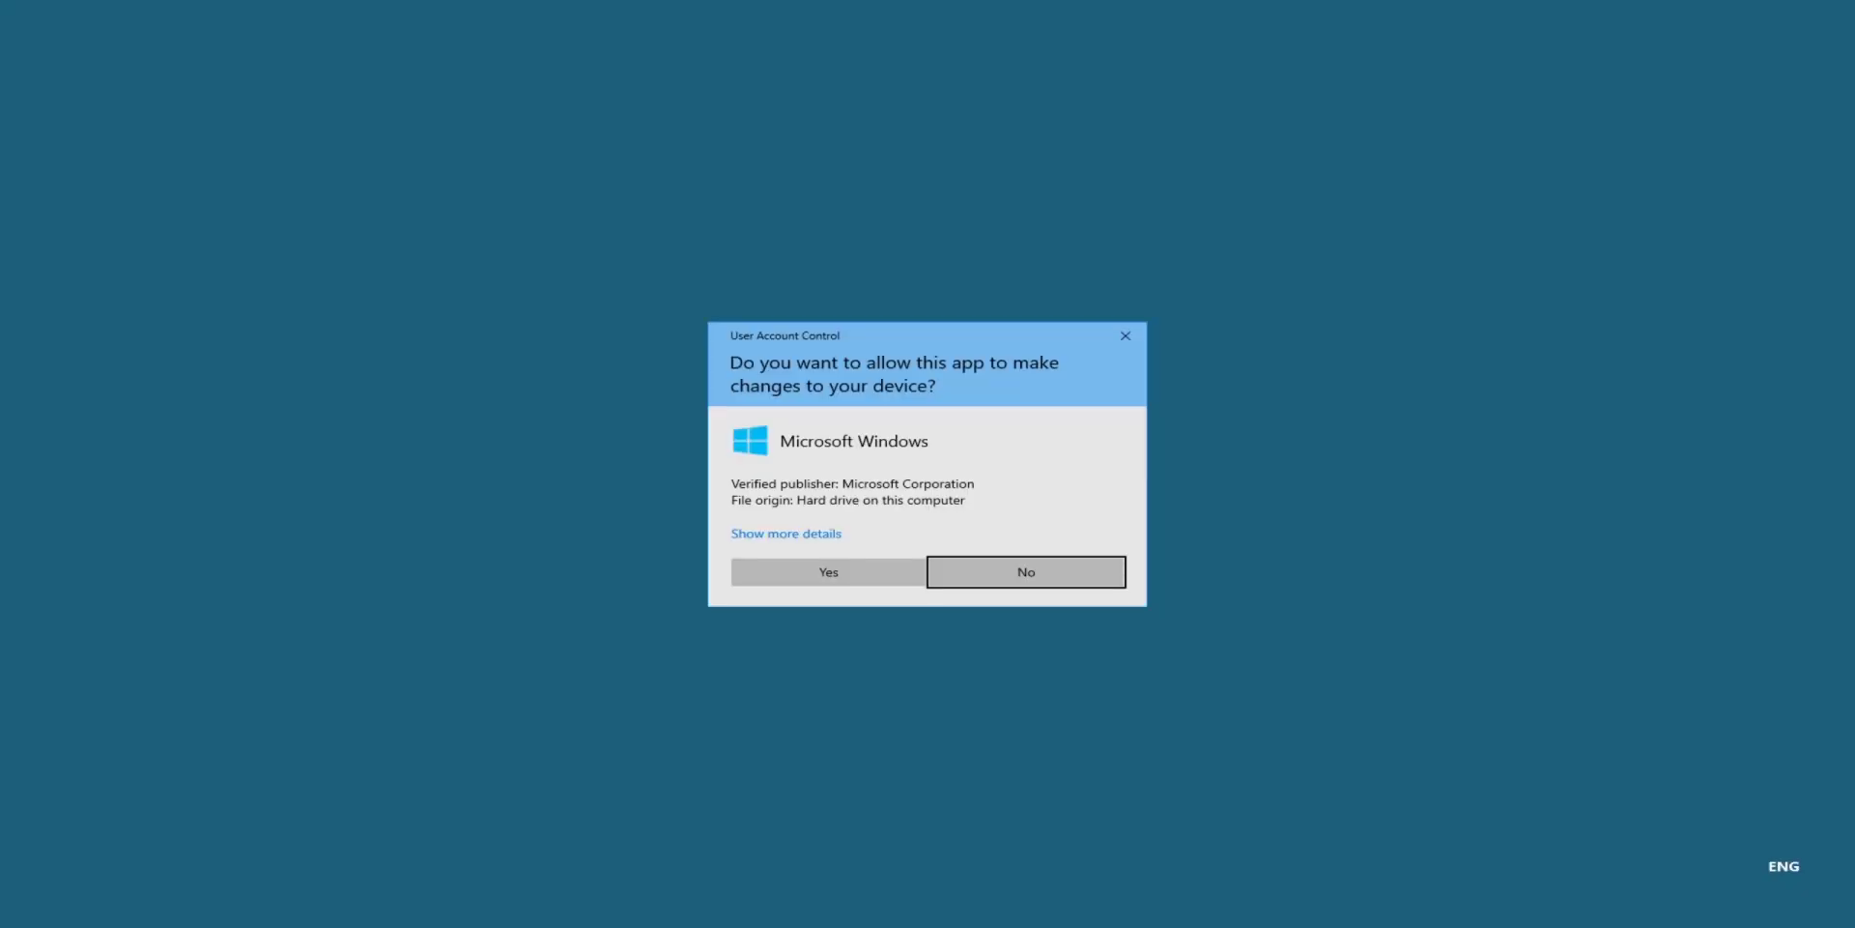
{"action": "left_click", "coordinate": [854, 568]}
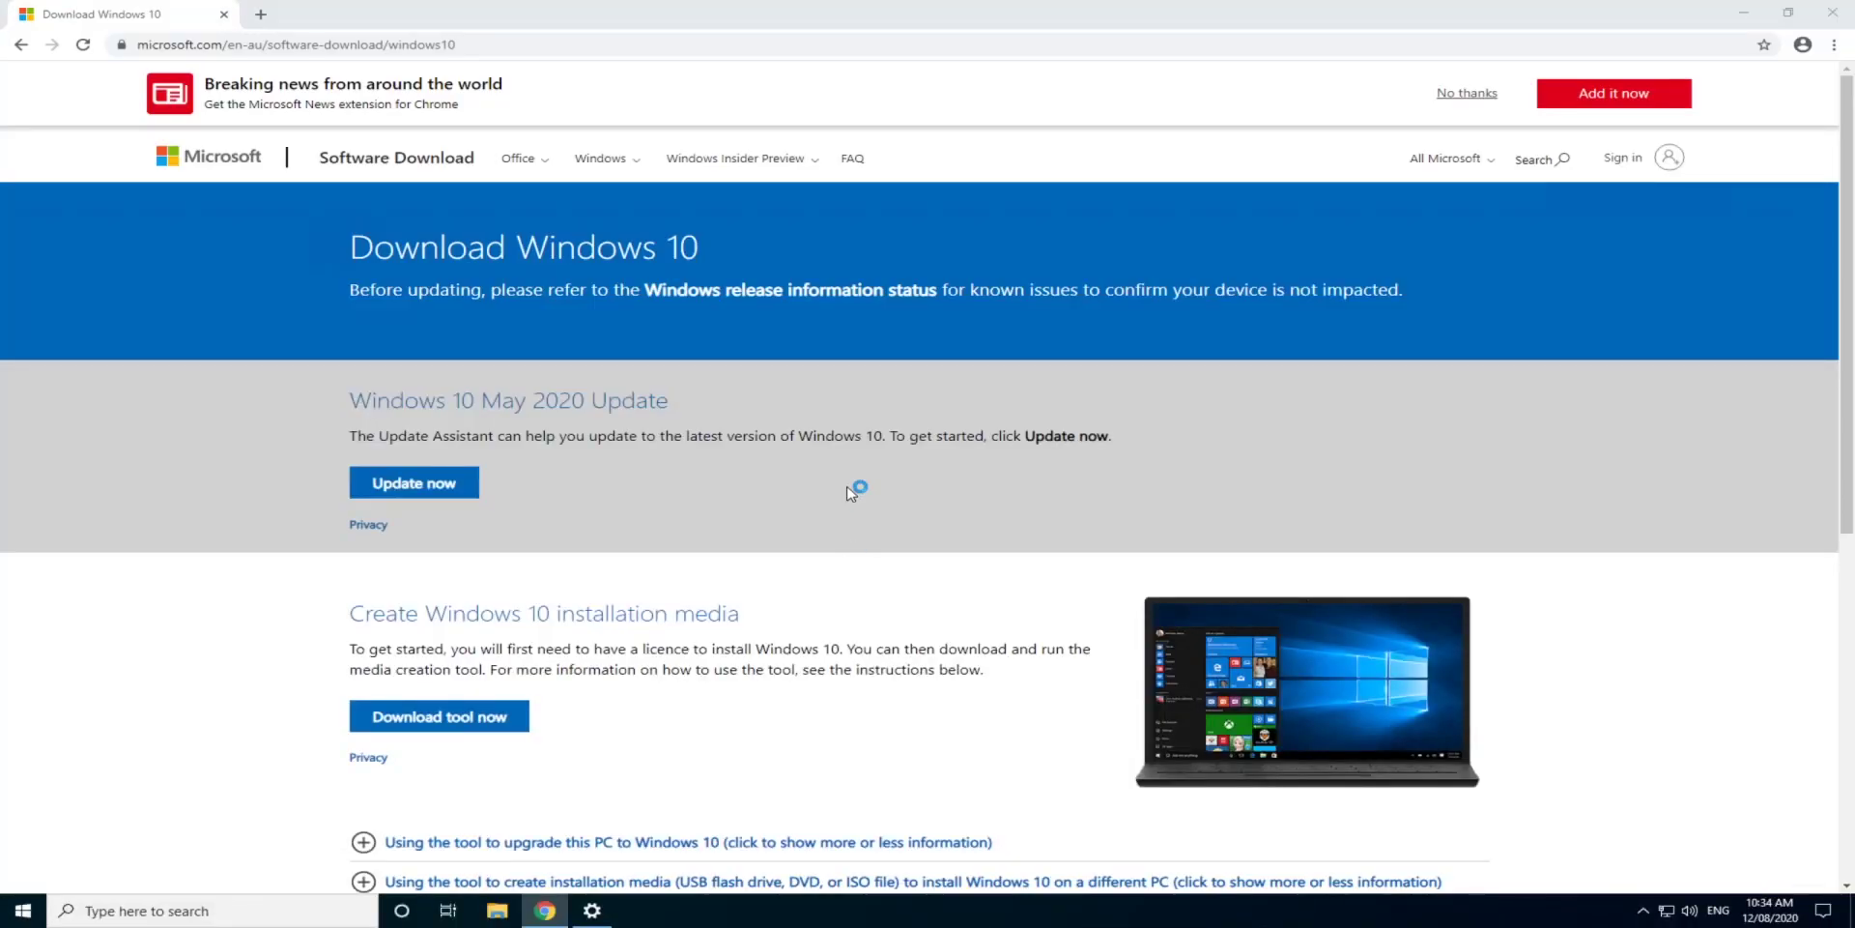
{"action": "left_click", "coordinate": [1246, 655]}
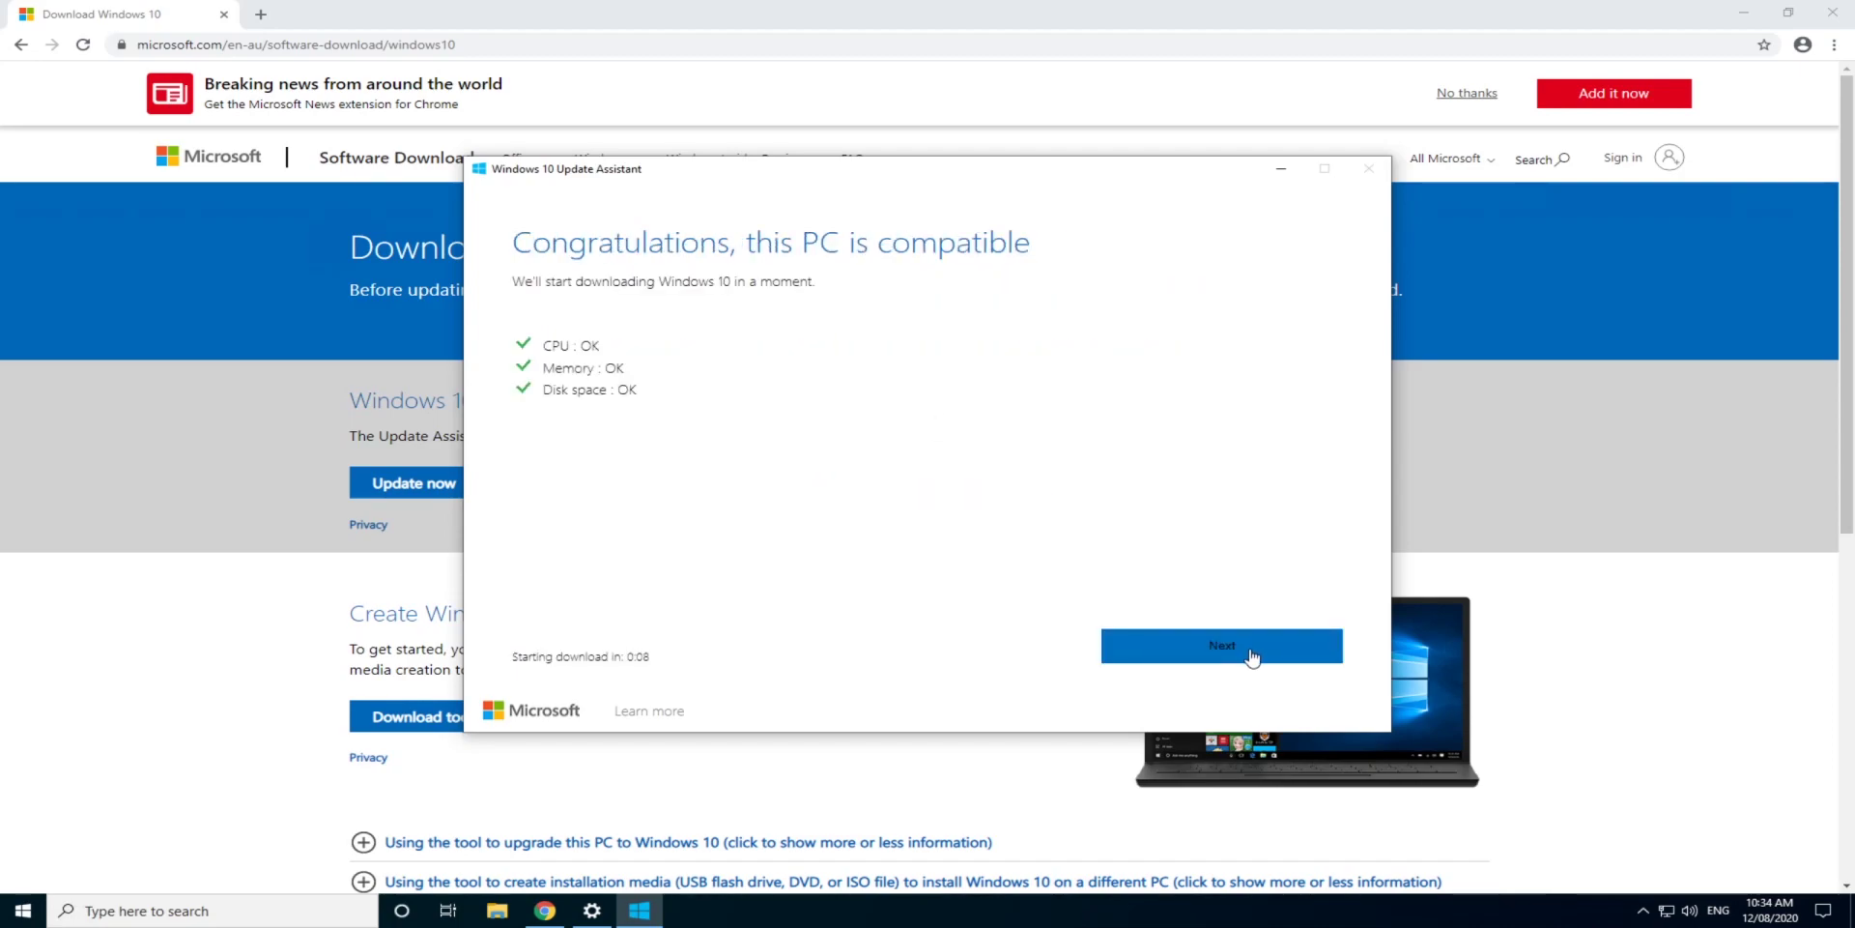
{"action": "left_click", "coordinate": [1251, 657]}
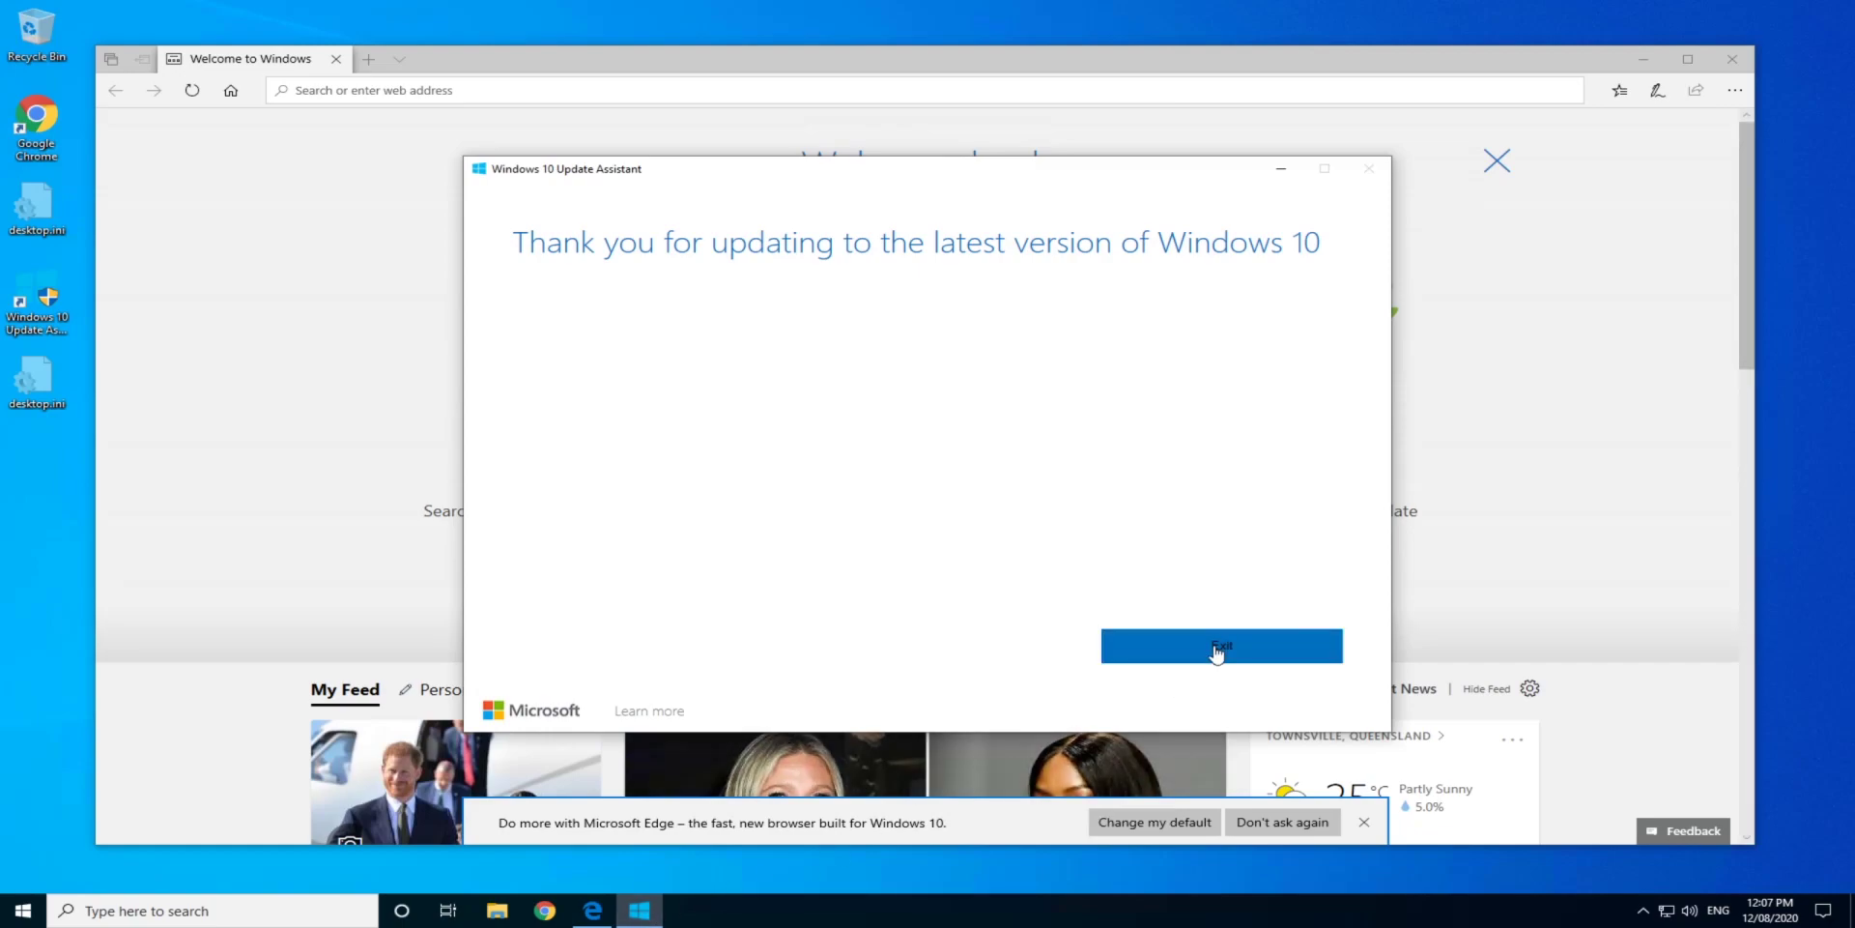
{"action": "left_click", "coordinate": [1217, 650]}
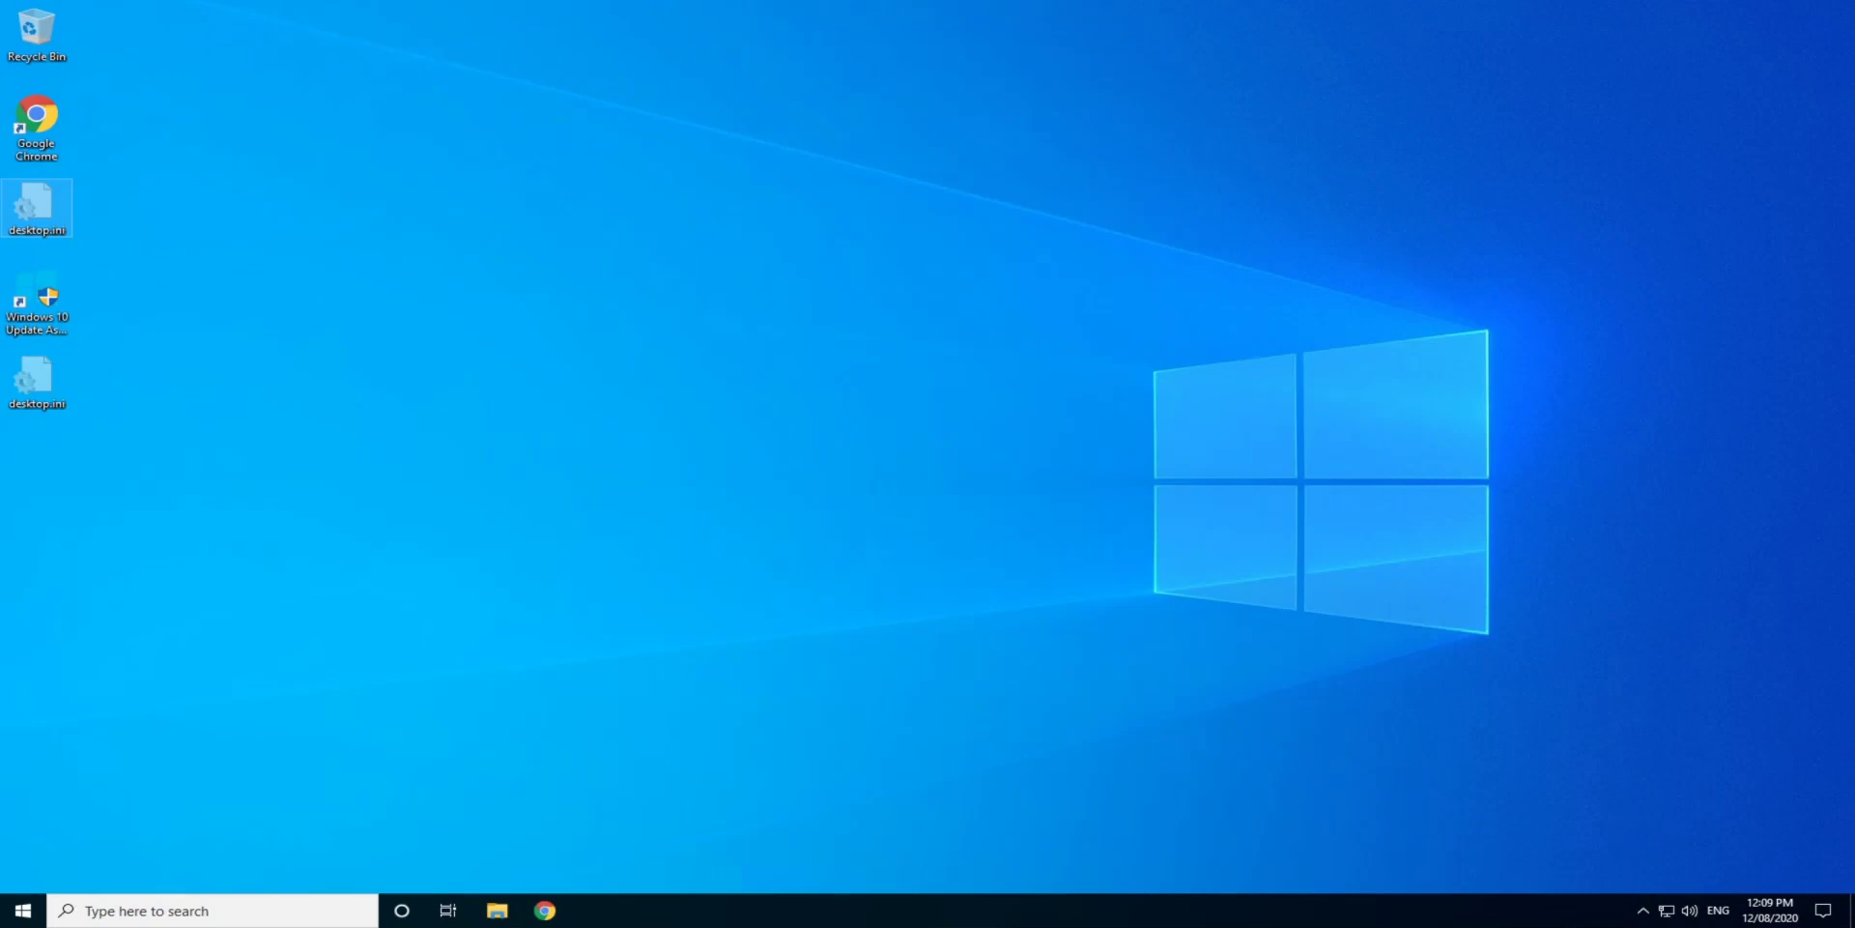
Open Disk Cleanup from the properties of Local Disk (C:) and have it include system files
{"action": "left_click", "coordinate": [496, 910]}
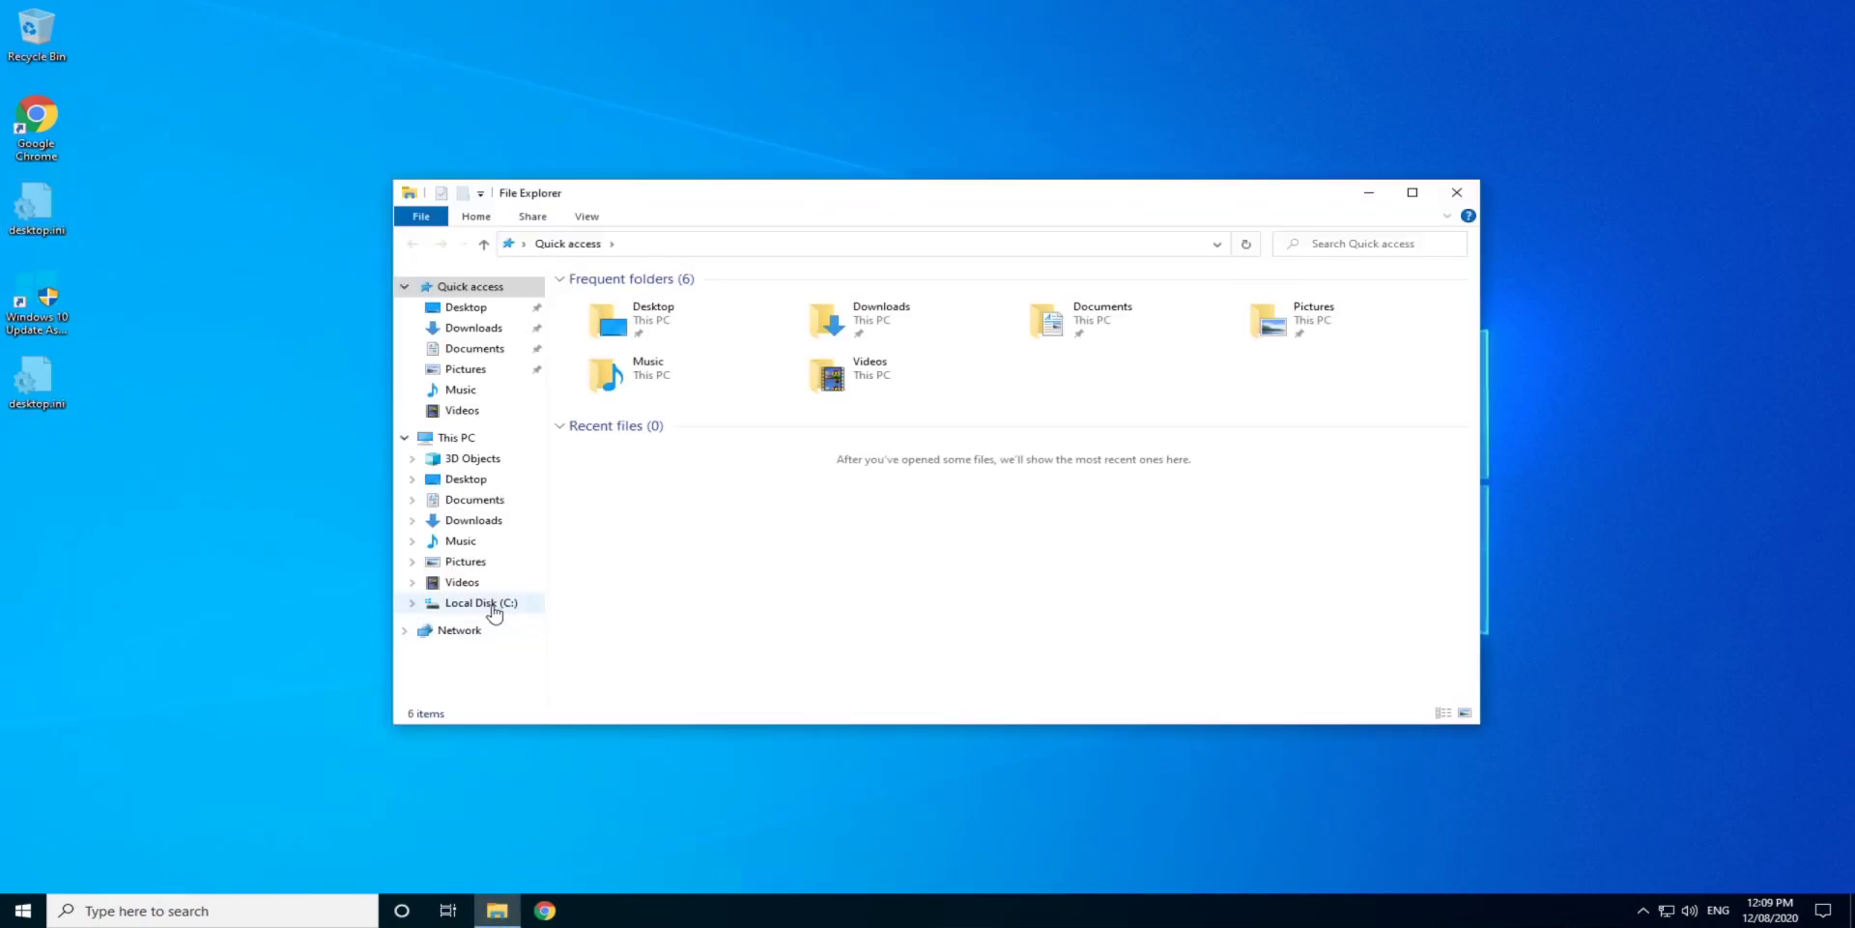
{"action": "right_click", "coordinate": [494, 609]}
{"action": "left_click", "coordinate": [554, 593]}
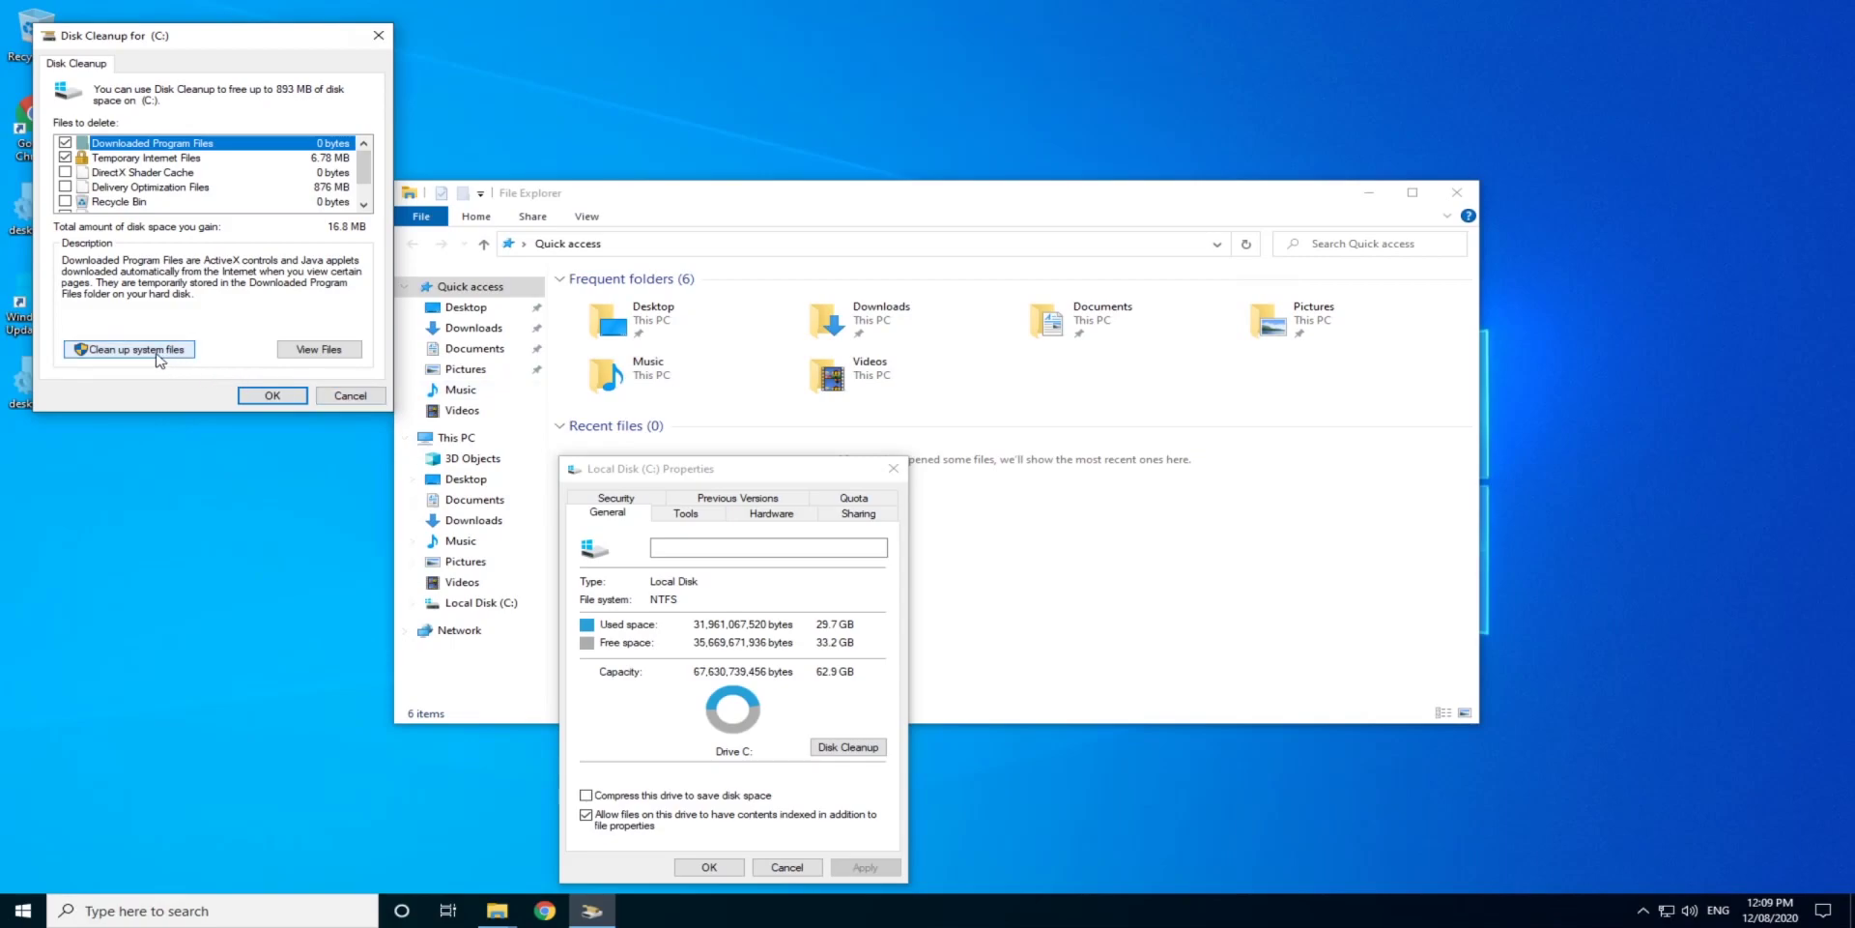
{"action": "left_click", "coordinate": [153, 351]}
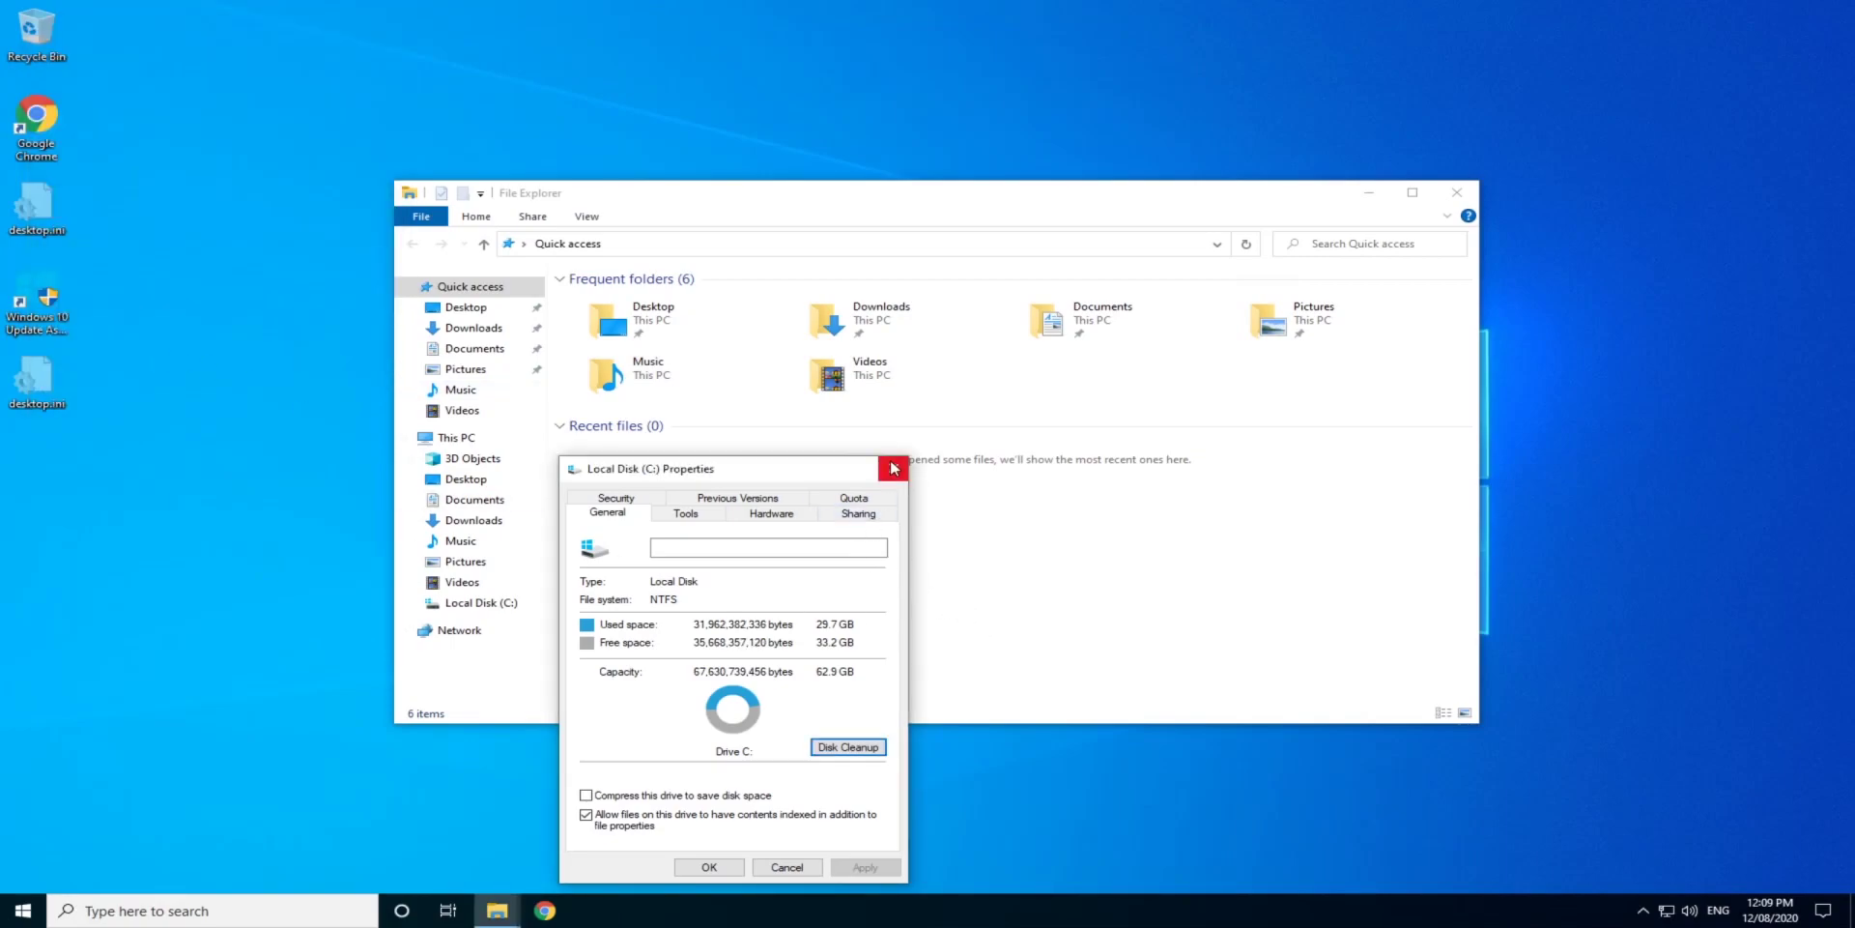
Check the combined size of the Windows.old and Windows10Upgrade folders on Local Disk (C:), and close their properties
{"action": "left_click", "coordinate": [1000, 414]}
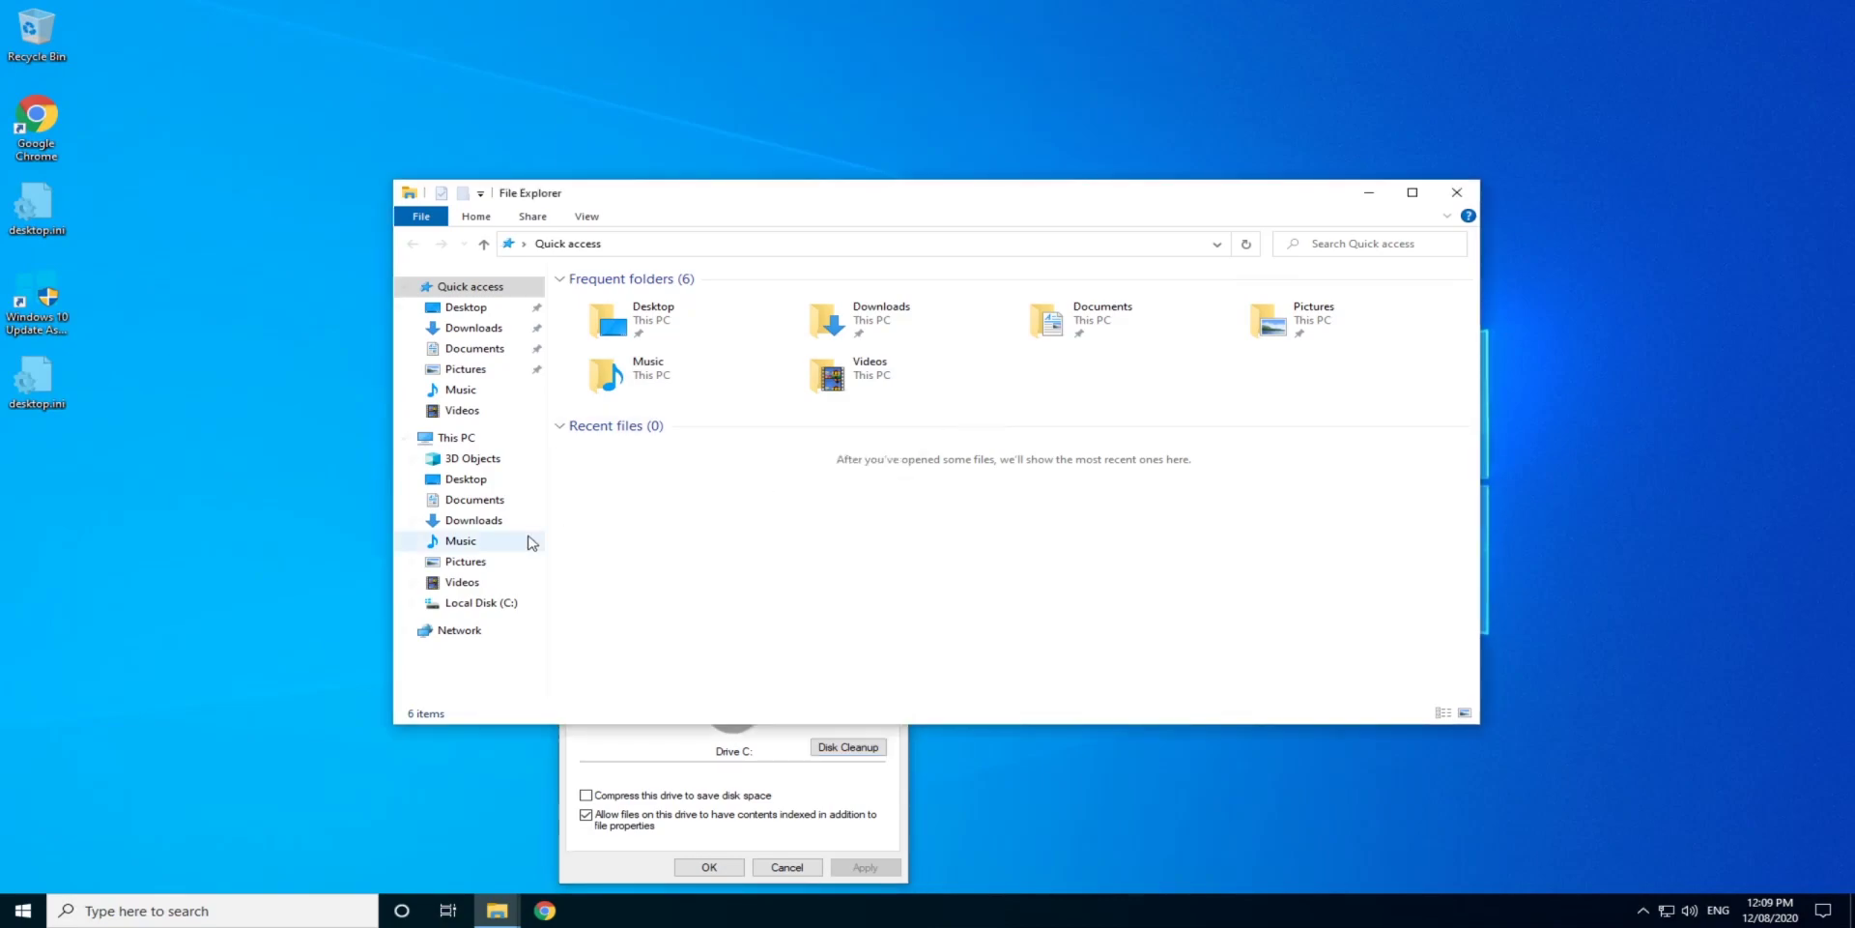
{"action": "left_click", "coordinate": [483, 603]}
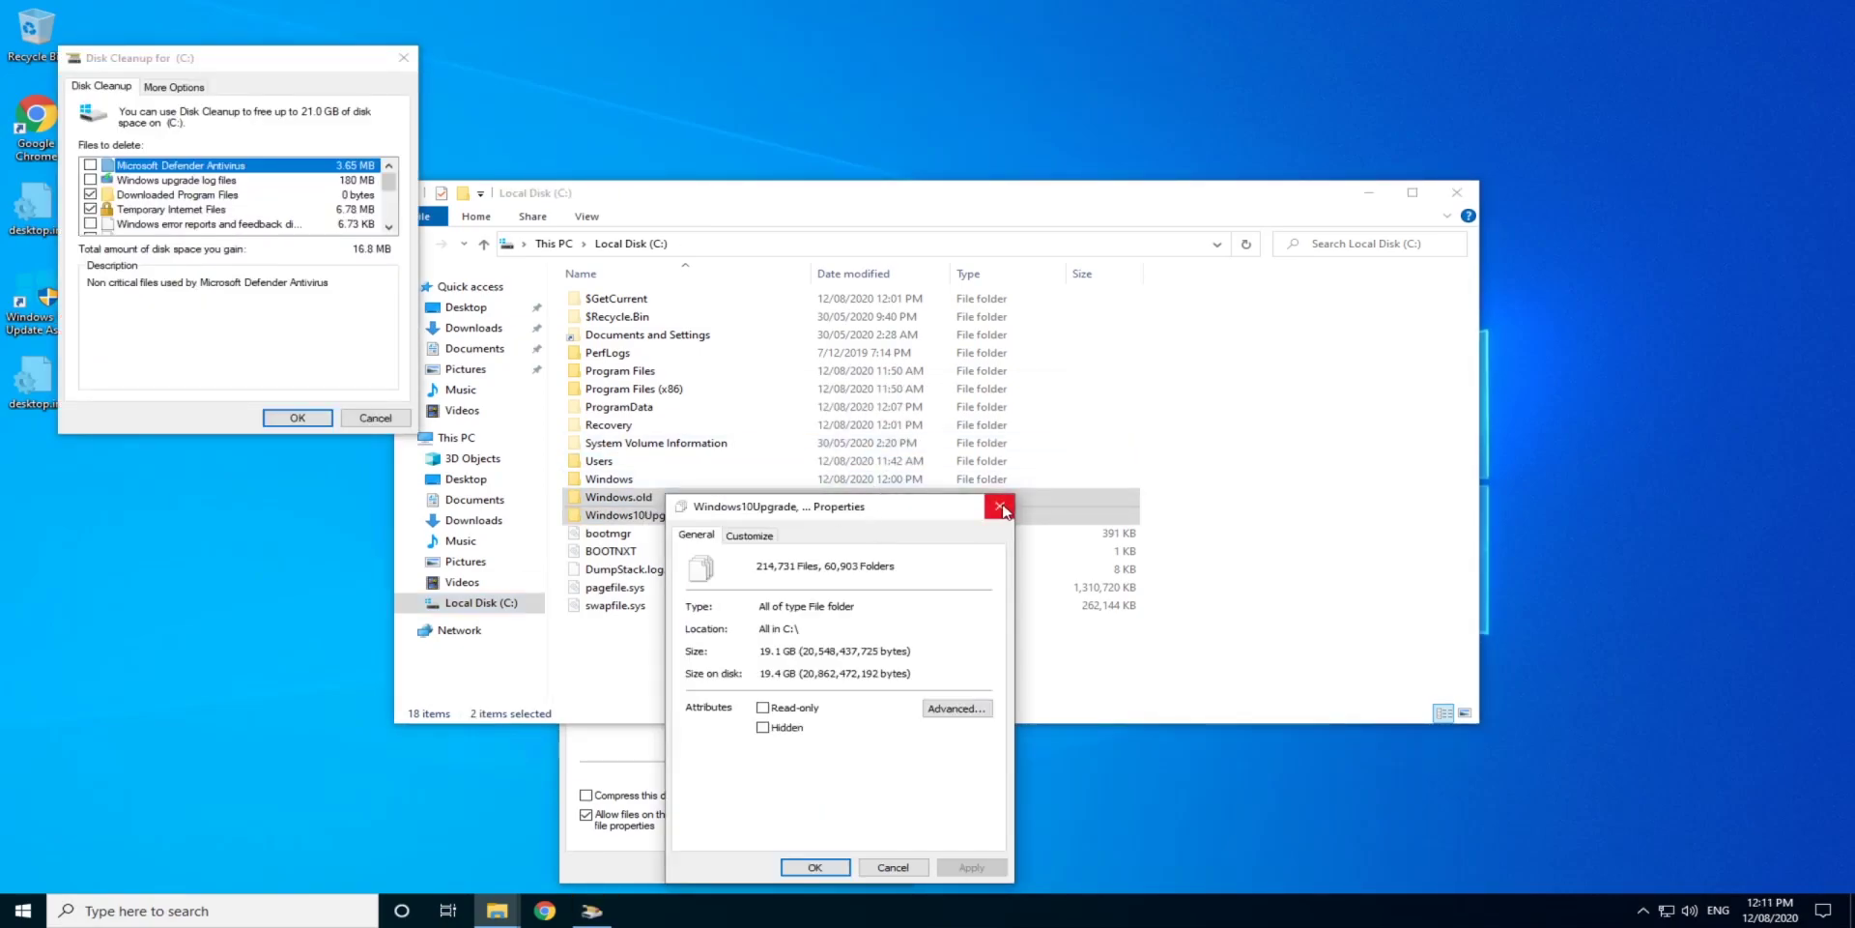
{"action": "left_click", "coordinate": [1001, 507]}
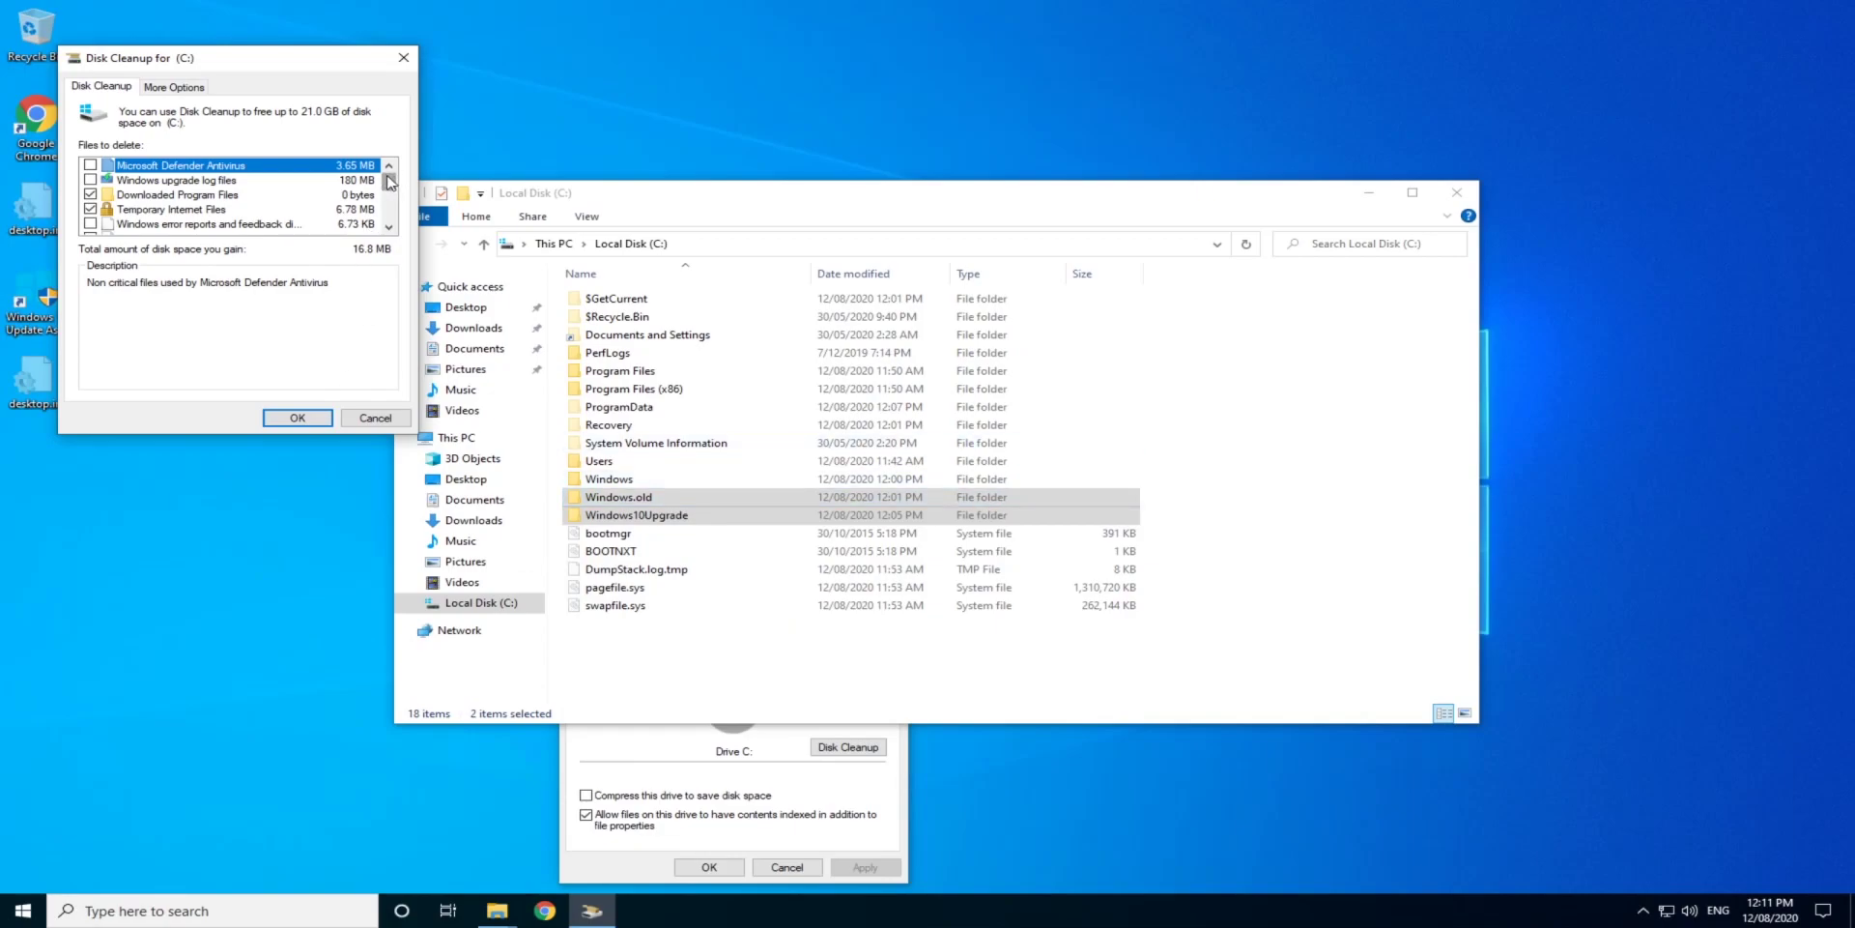
Clean up drive C: with Microsoft Defender Antivirus, Windows upgrade log files and Previous Windows installation(s) also selected, confirming the permanent deletion
{"action": "left_click_drag", "start_coordinate": [389, 182], "coordinate": [389, 205]}
{"action": "left_click", "coordinate": [90, 209]}
{"action": "scroll", "coordinate": [218, 214], "scroll_direction": "down", "scroll_amount": 1}
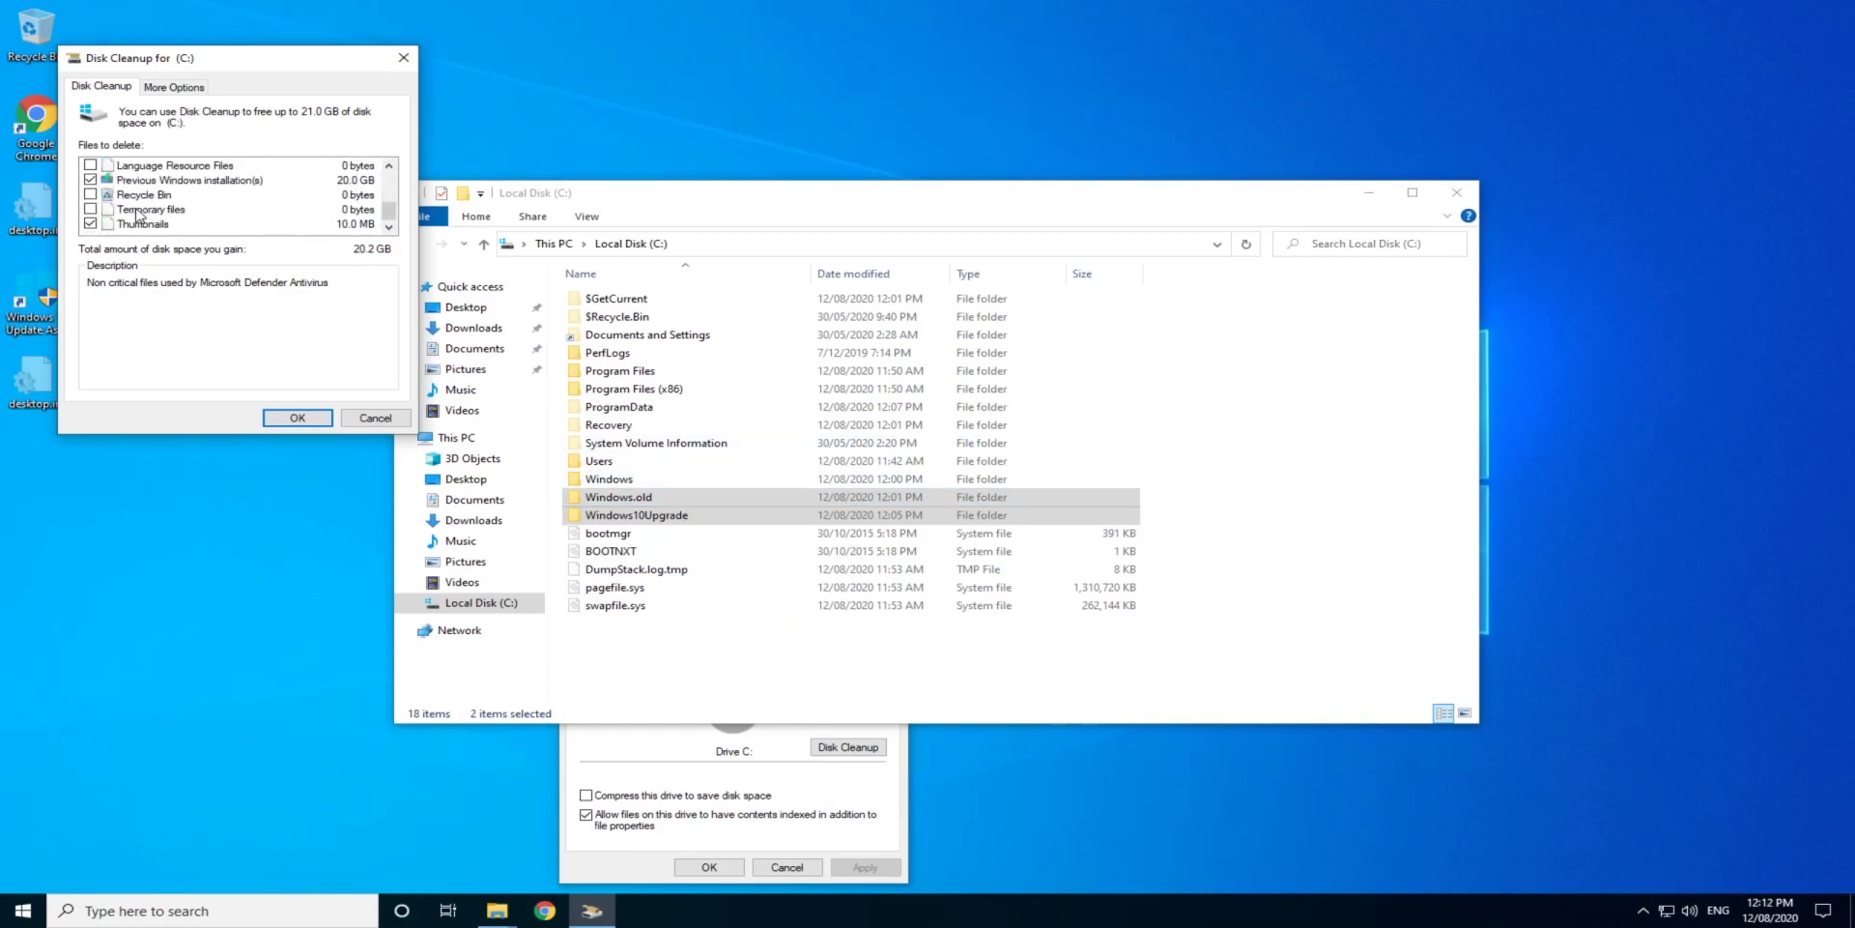
{"action": "left_click_drag", "start_coordinate": [390, 211], "coordinate": [396, 166]}
{"action": "left_click", "coordinate": [295, 418]}
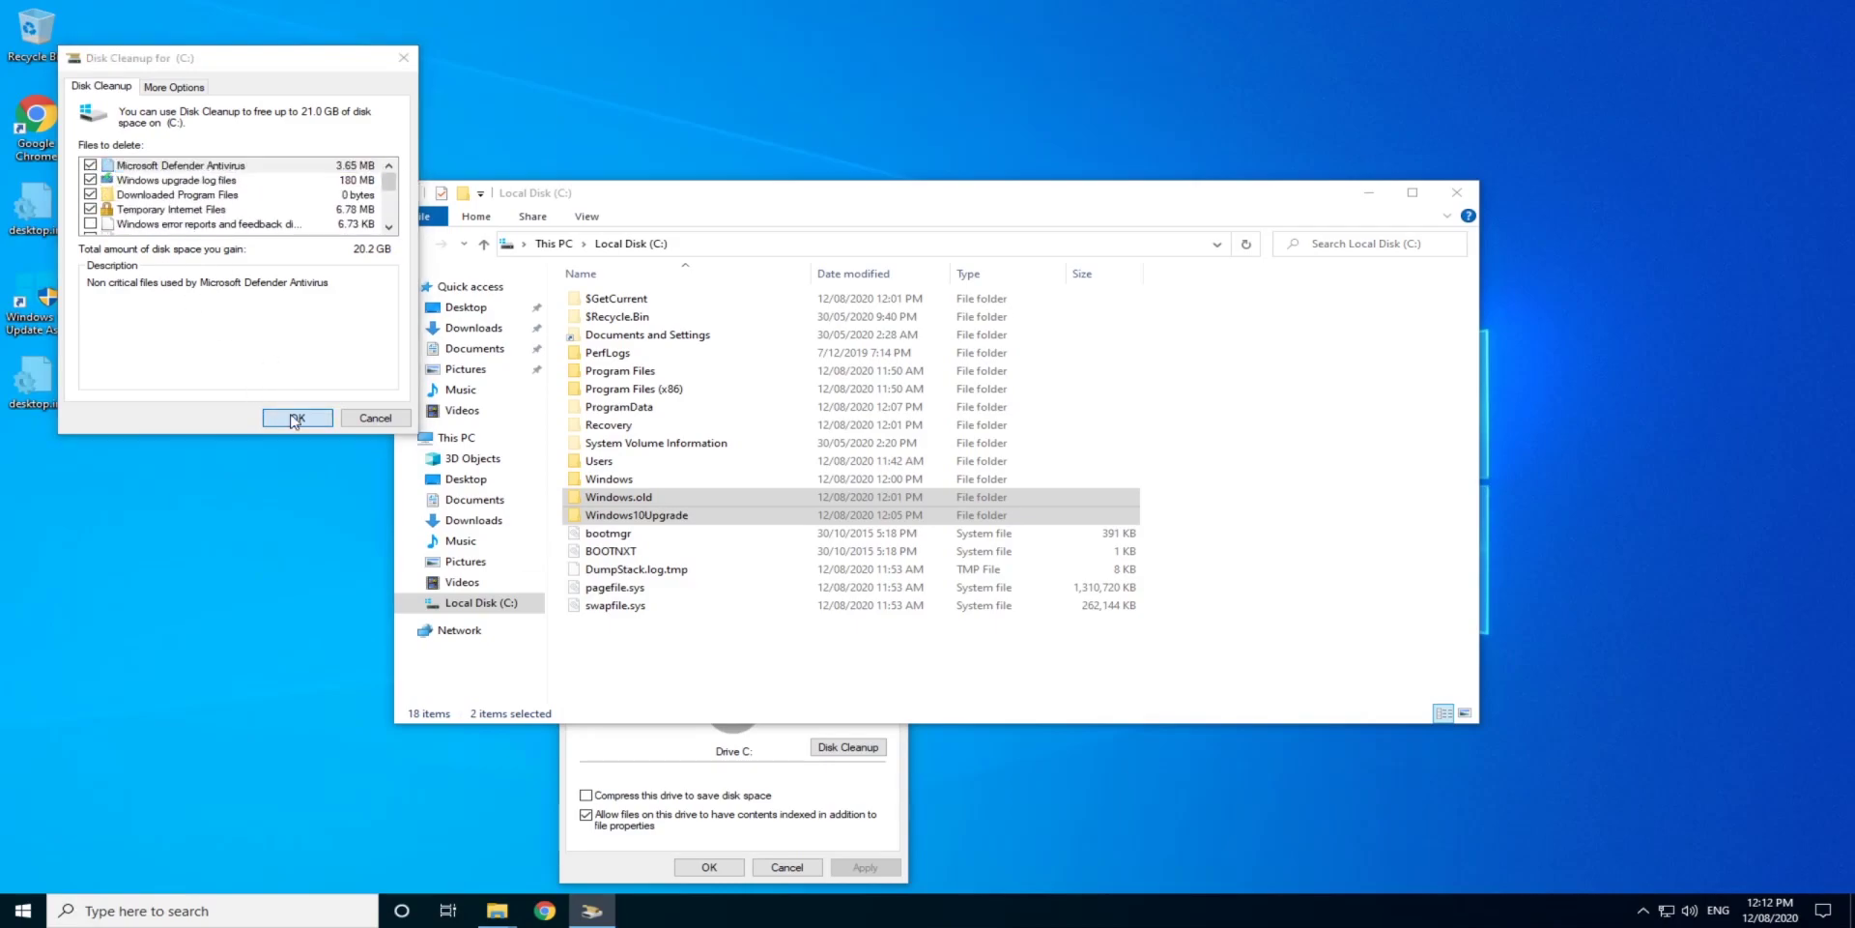
{"action": "left_click", "coordinate": [964, 467]}
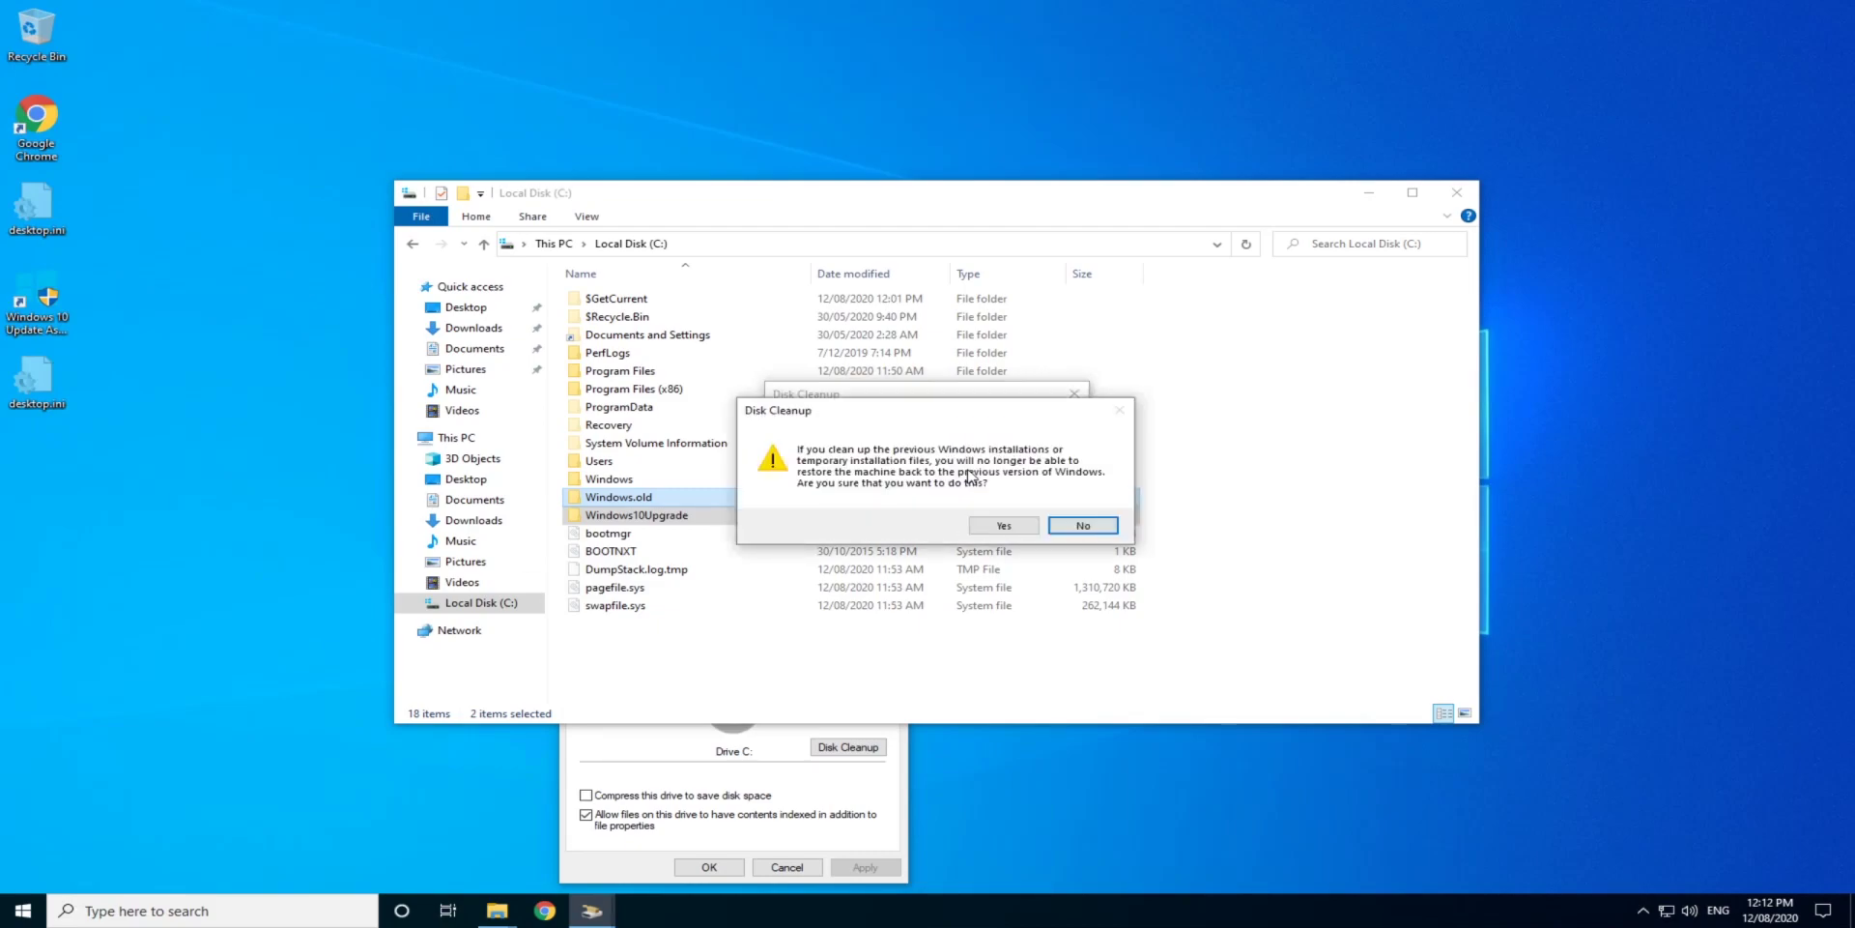
{"action": "left_click", "coordinate": [1005, 526]}
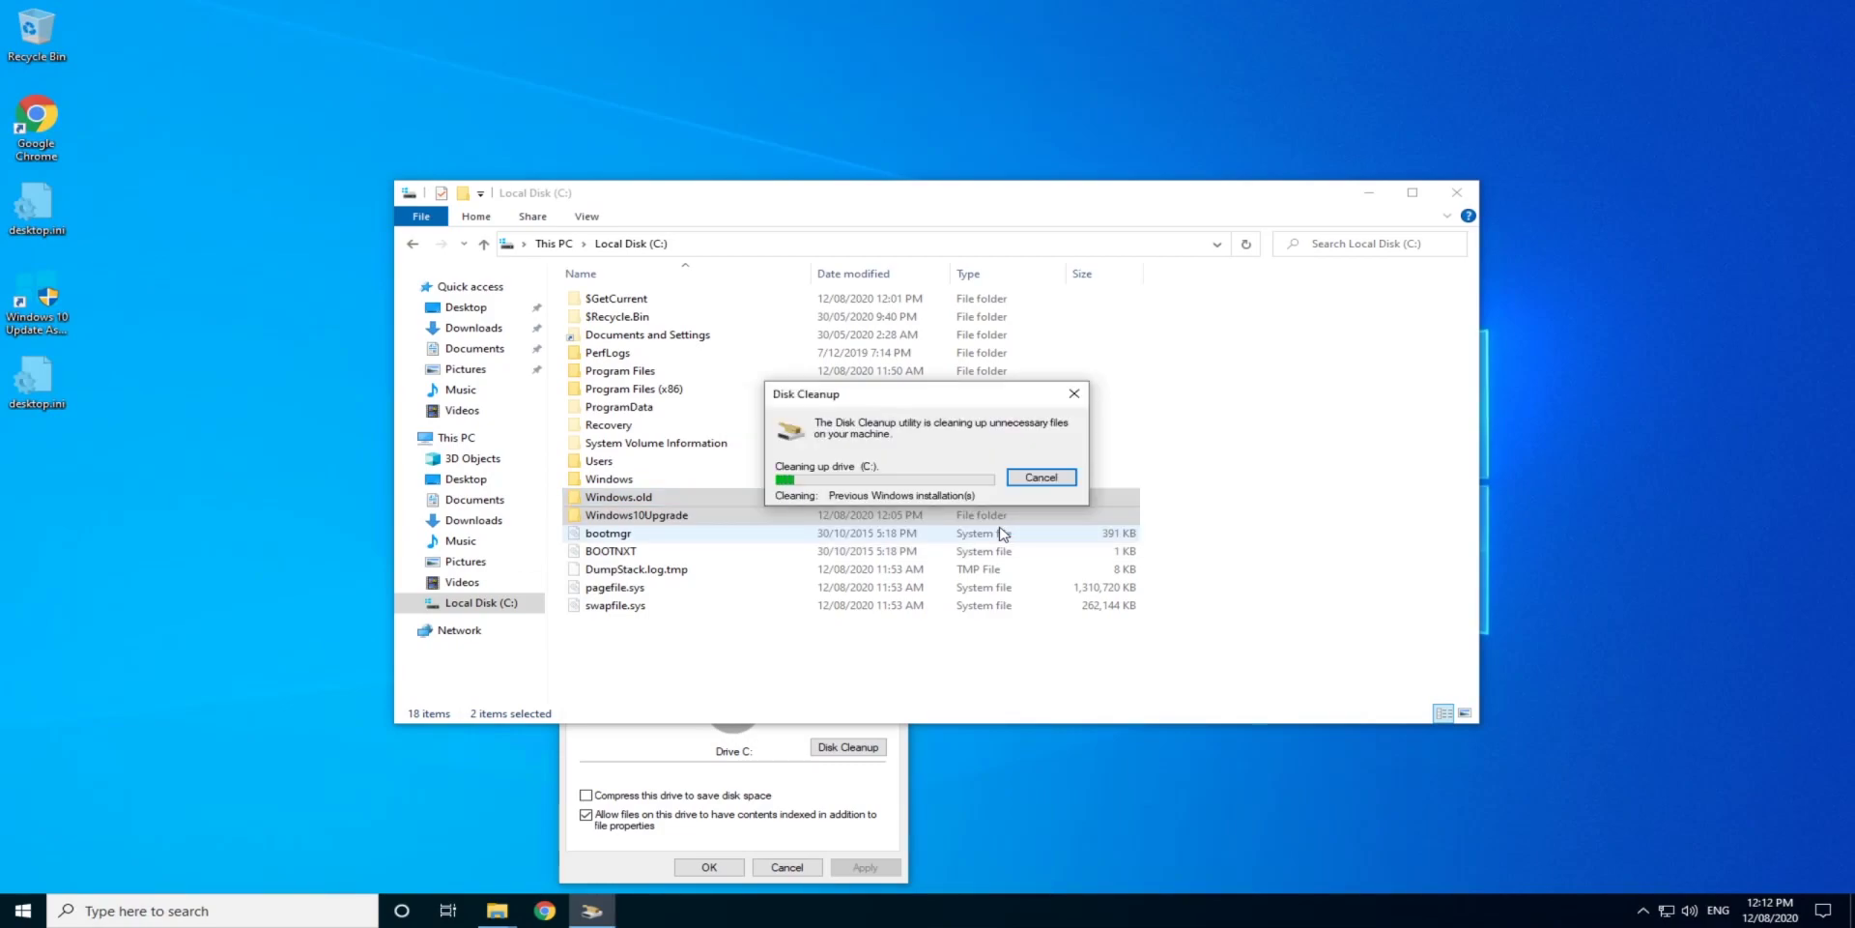